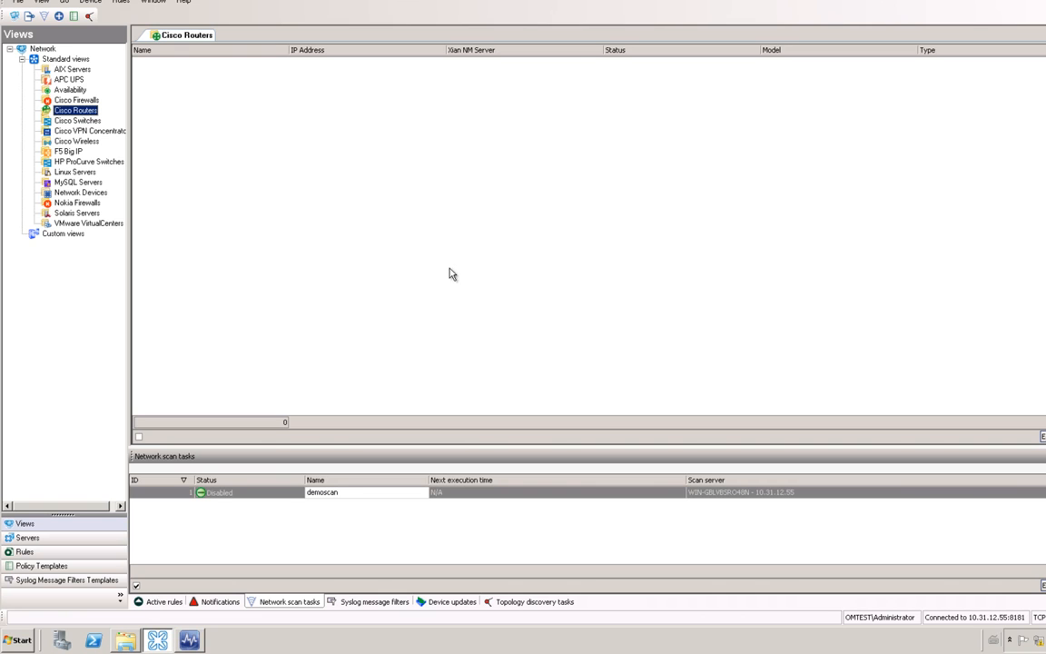
Step: Use Device > Add and pick the Cisco Routers plugin to launch its Rule wizard
click(94, 3)
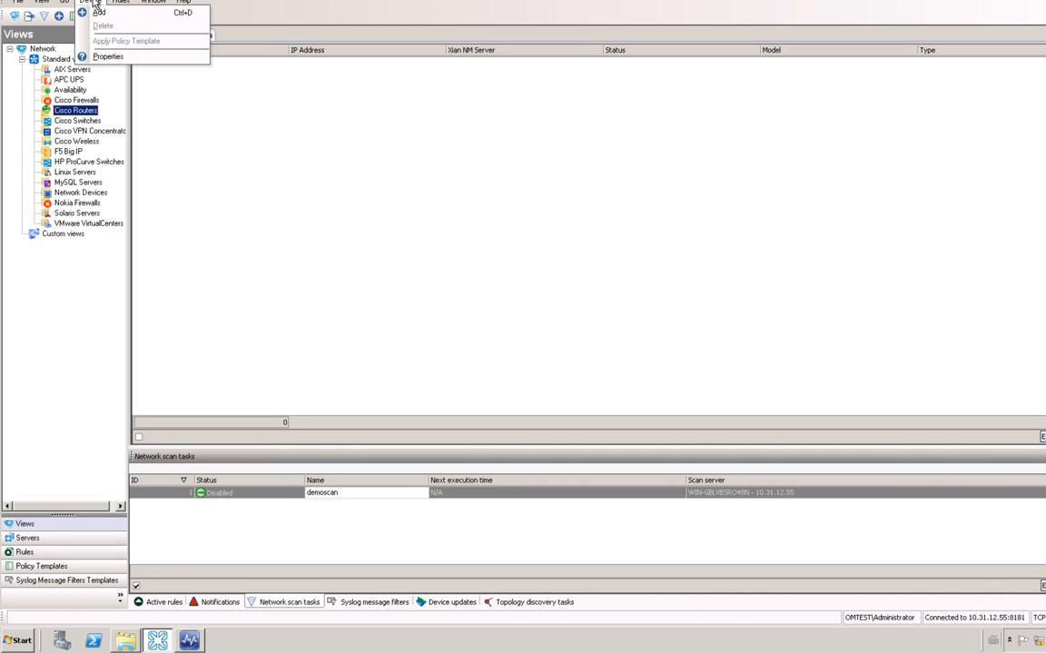
click(98, 13)
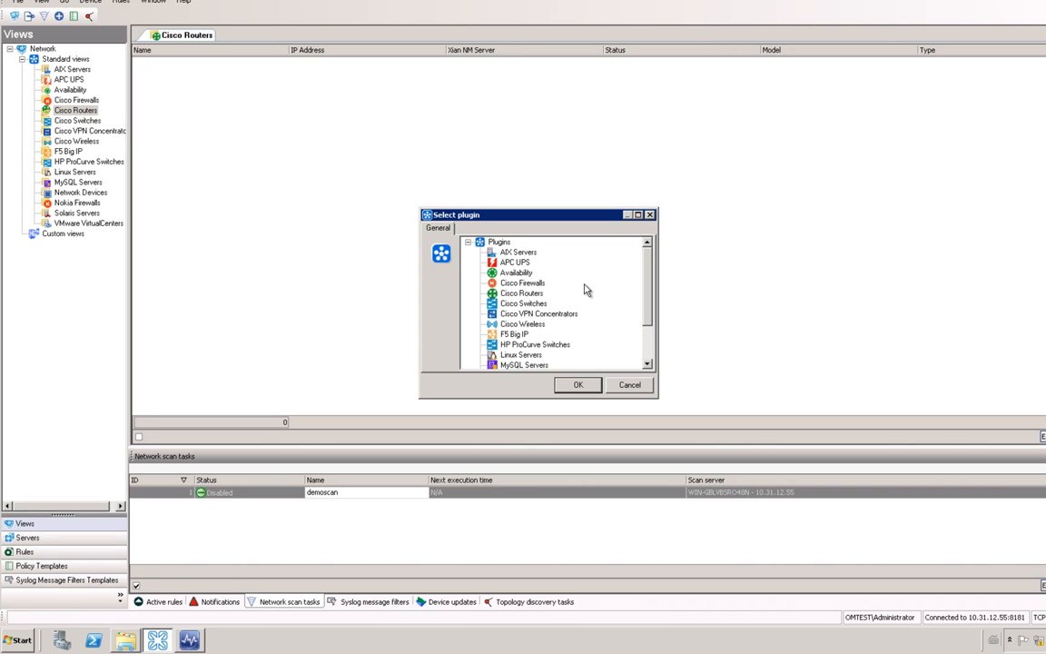
click(536, 295)
double_click(540, 297)
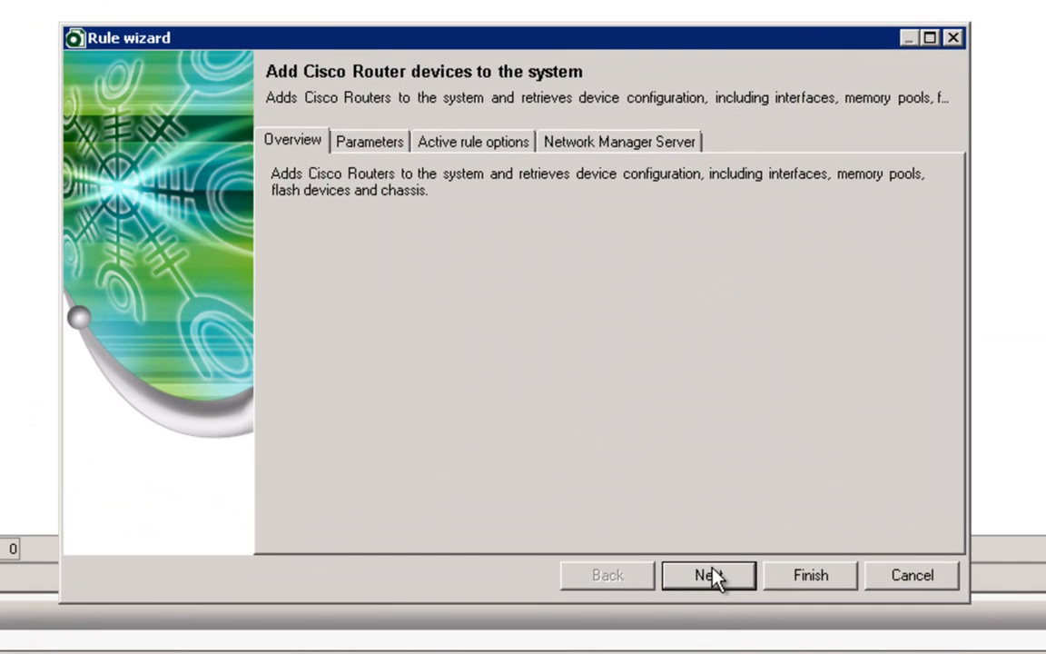
Step: Enter router IP 192.168.0.1 with 5 retries and an 800 ms timeout
click(716, 577)
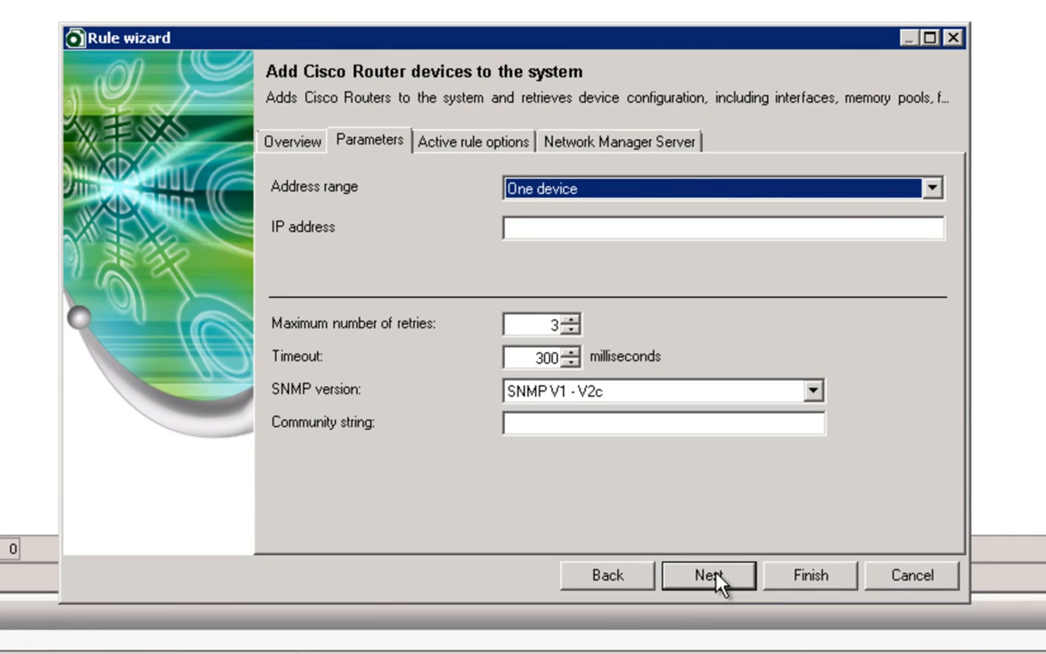
click(633, 228)
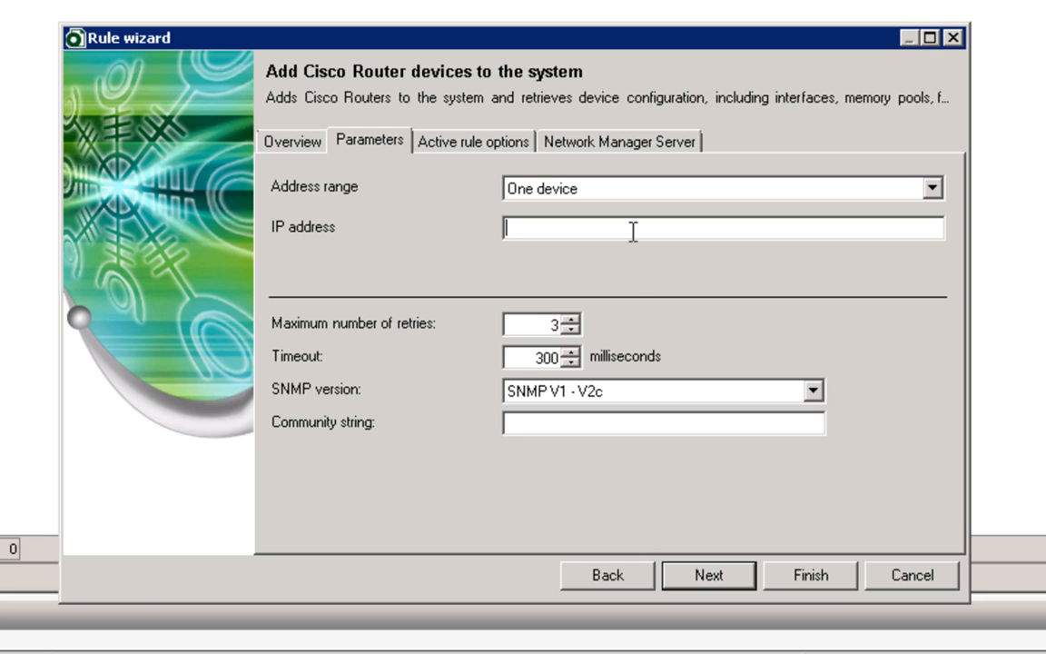
text(192.168.0.1)
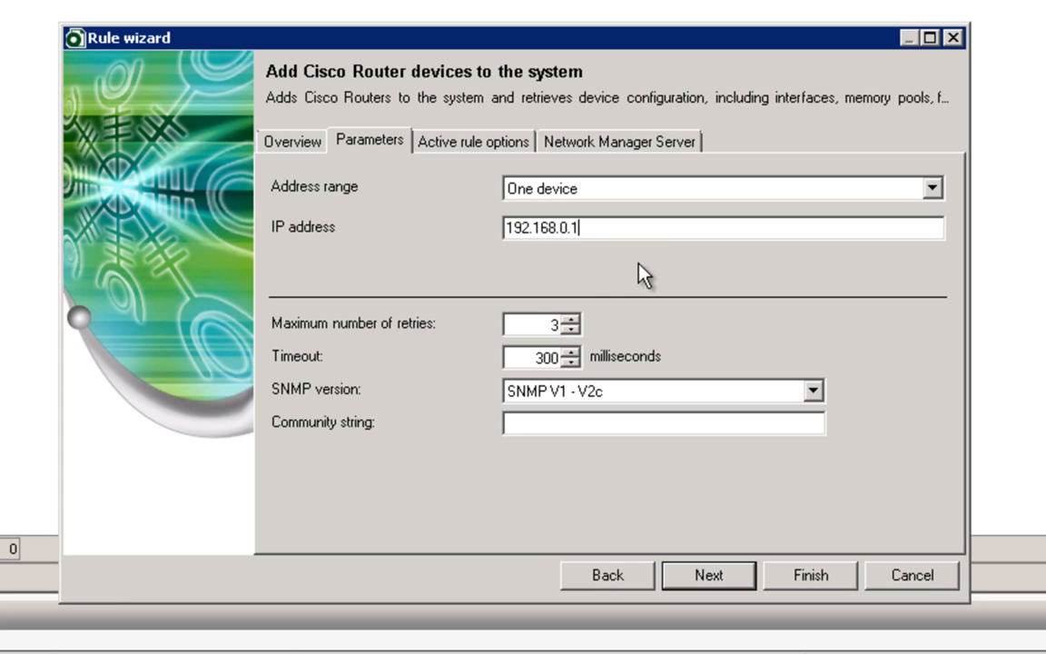
click(571, 319)
click(571, 320)
click(572, 353)
click(573, 352)
click(572, 353)
click(573, 353)
click(572, 353)
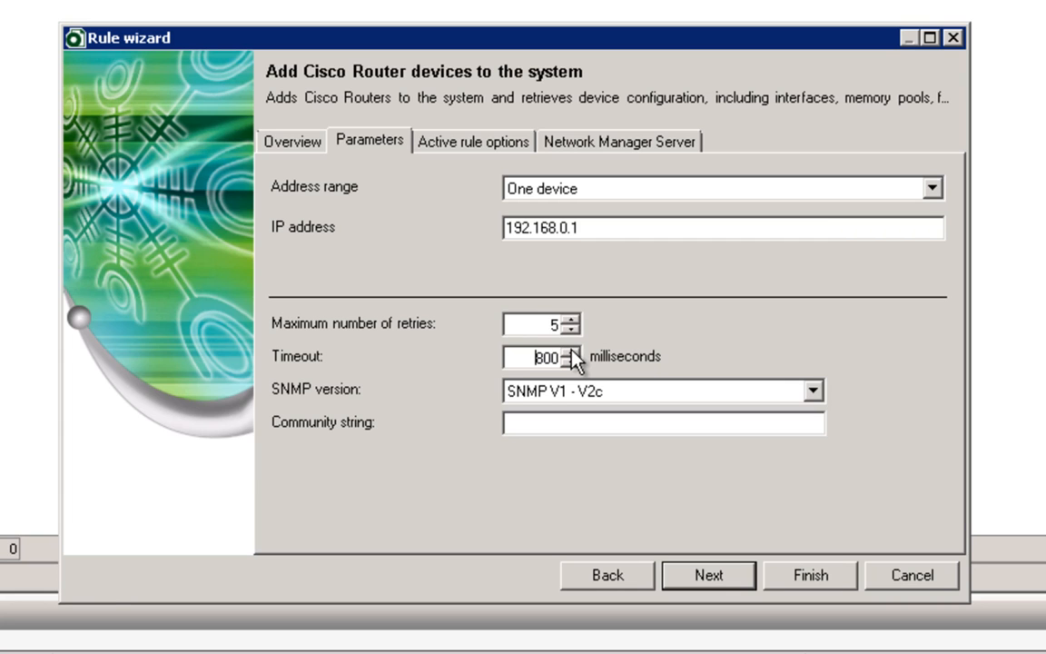
Step: Keep SNMP V1 - V2c, enter the community string, and finish the wizard
click(813, 391)
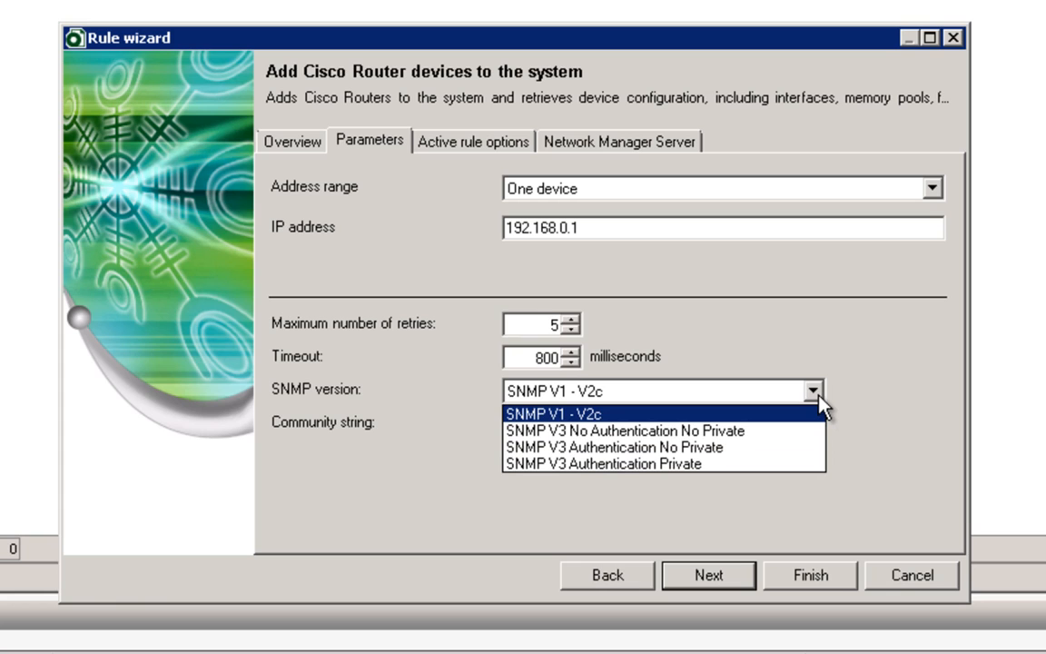
click(819, 396)
click(772, 420)
text(public)
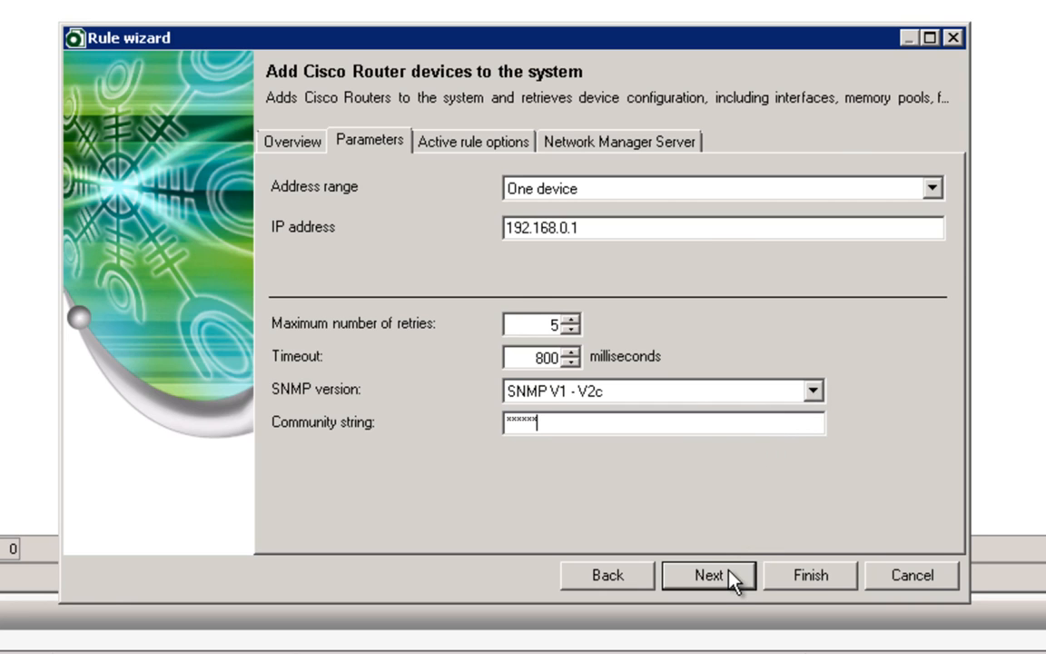
click(736, 575)
click(735, 575)
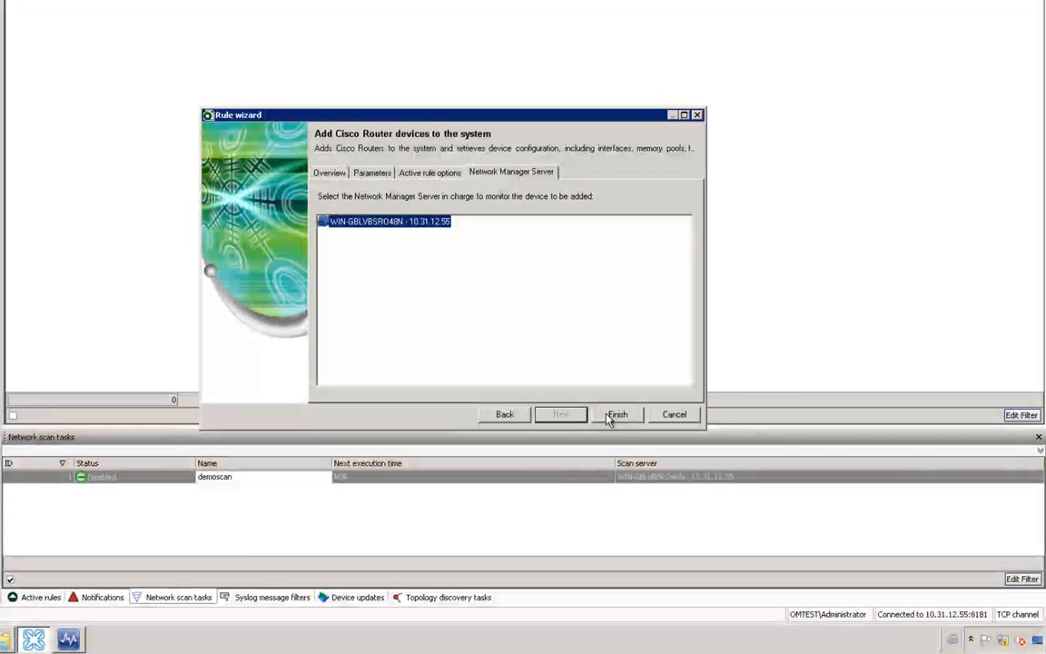
click(610, 416)
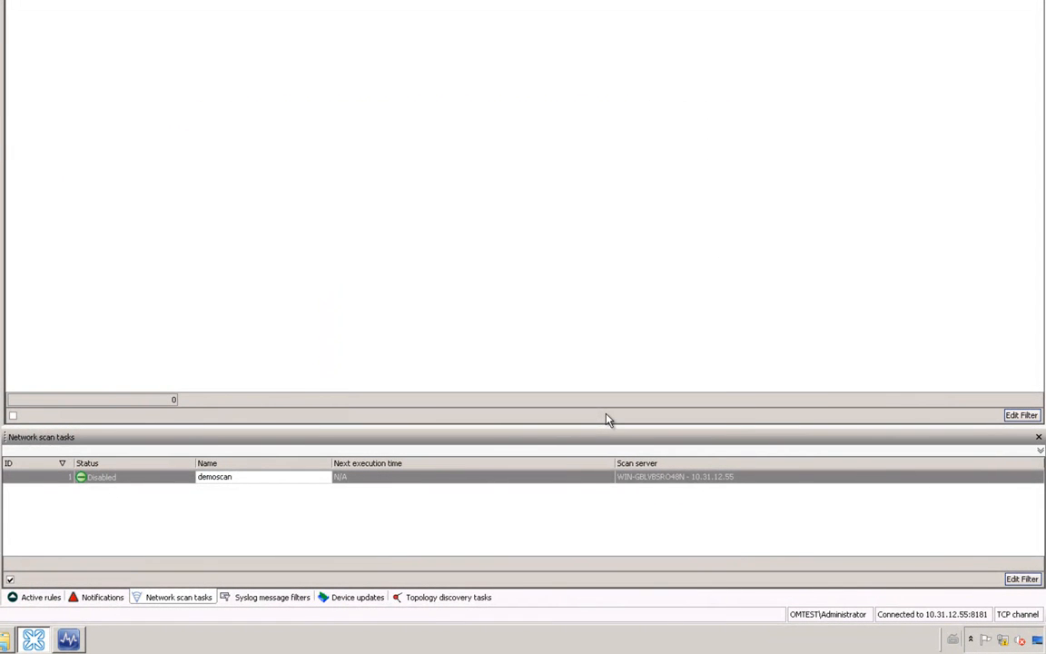
Step: Show the Active rules list for all devices, not only selected ones
click(41, 597)
click(10, 580)
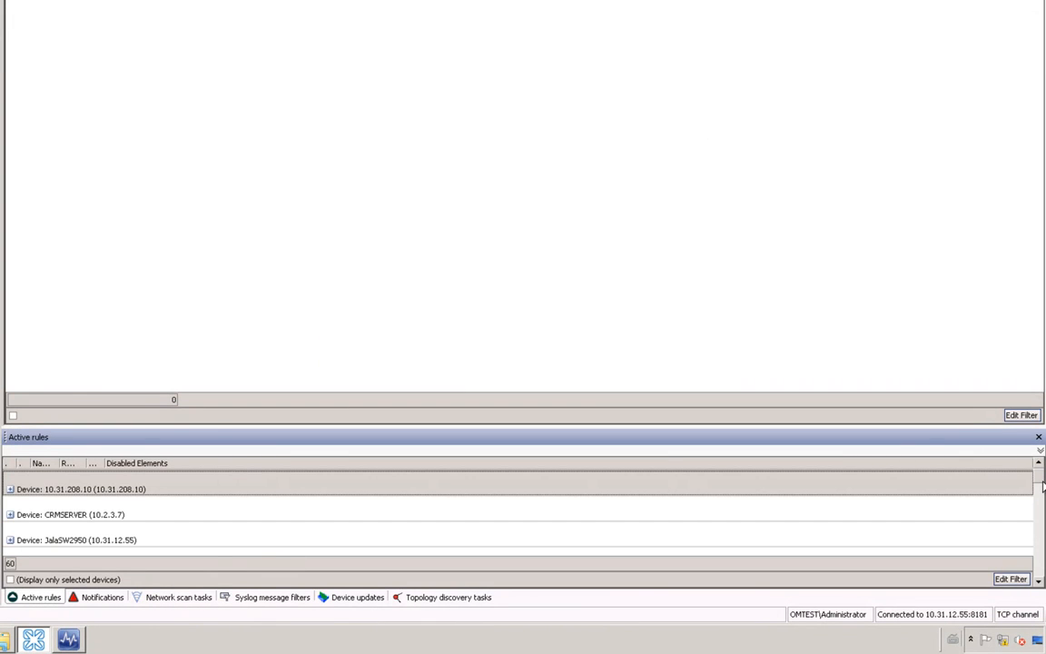
drag(1042, 487, 1042, 495)
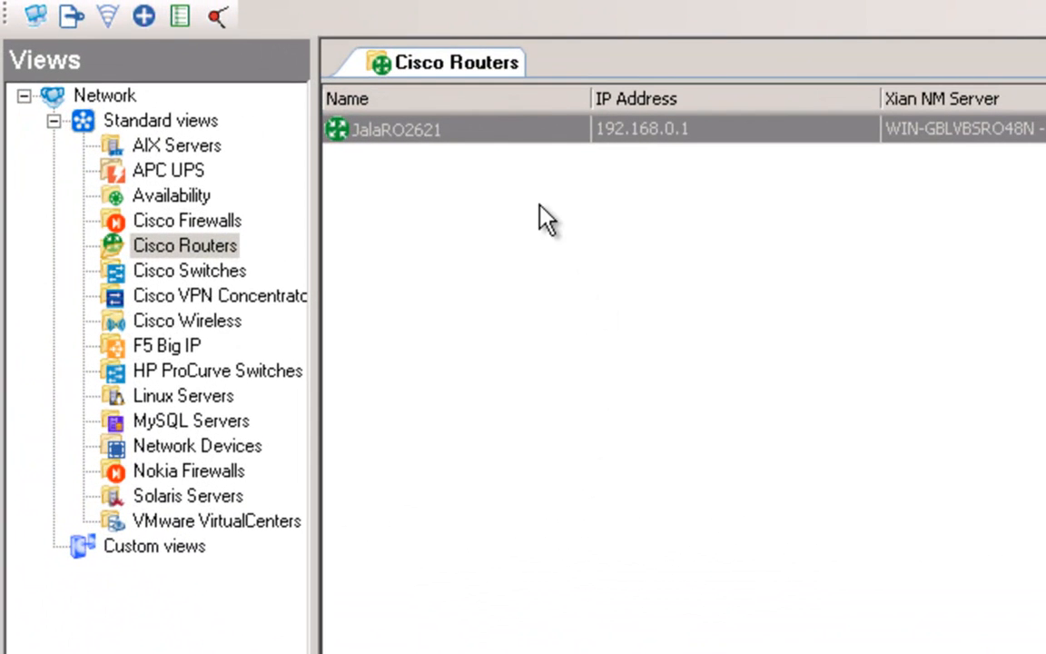
Step: Open JalaRO2621's properties and expand its Entities, Flash devices and Interfaces
double_click(526, 137)
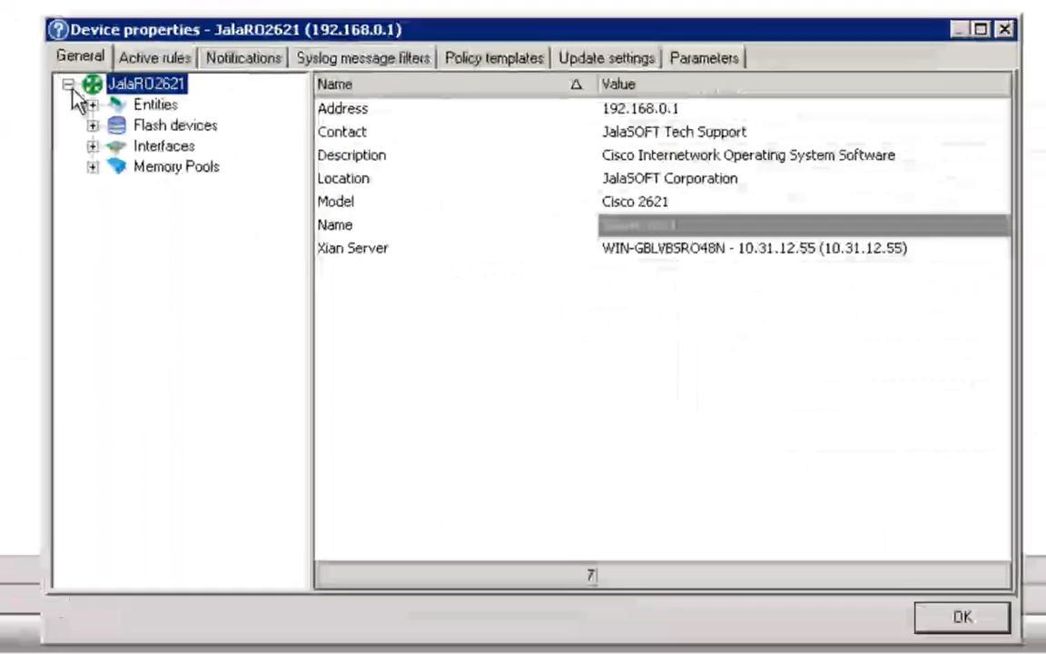
click(92, 105)
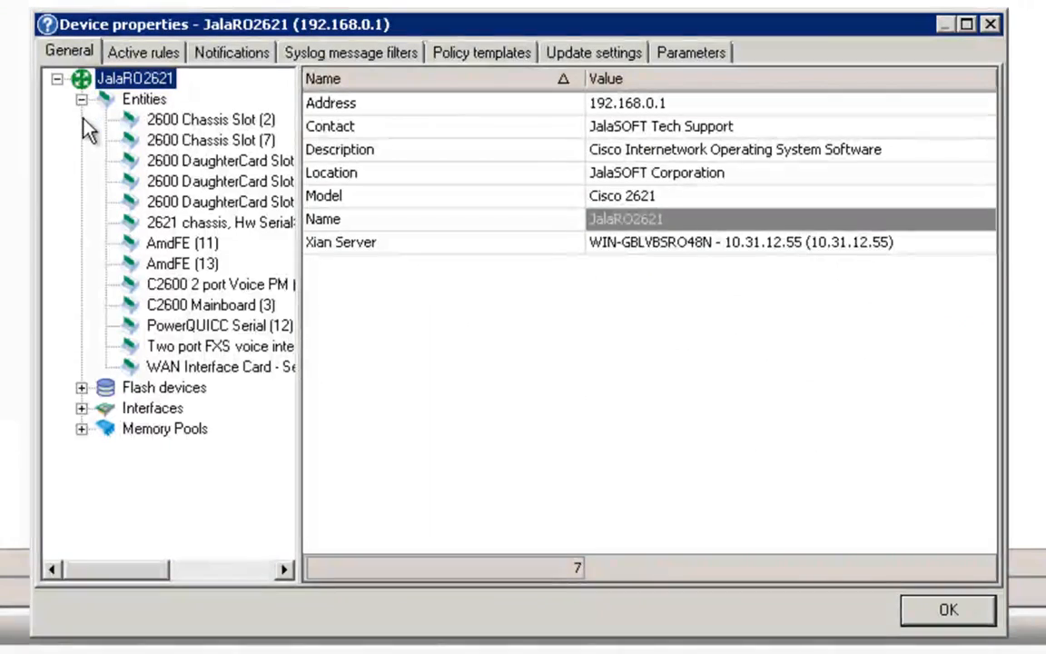
click(81, 389)
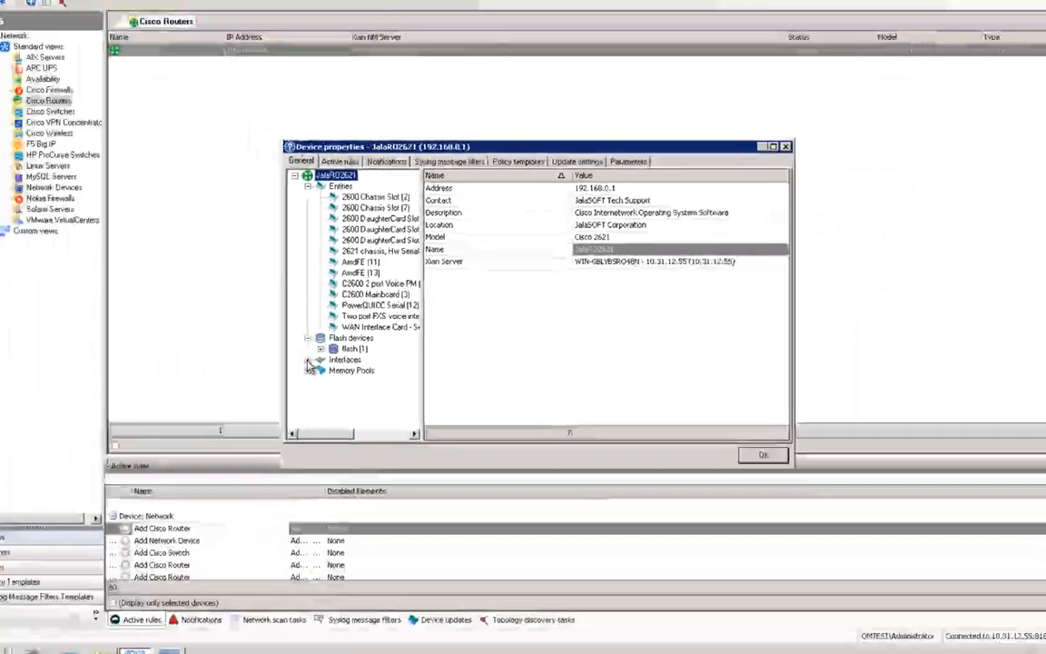
click(309, 361)
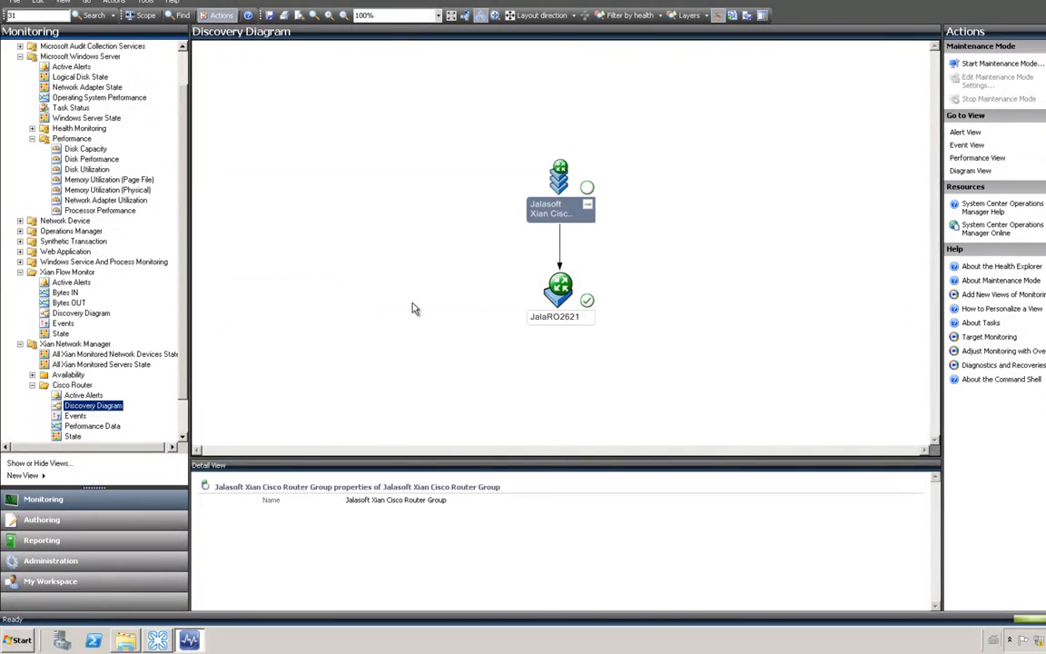
Step: Inspect the JalaRO2621 node in the Cisco Router discovery diagram, then switch back to Xian
click(558, 291)
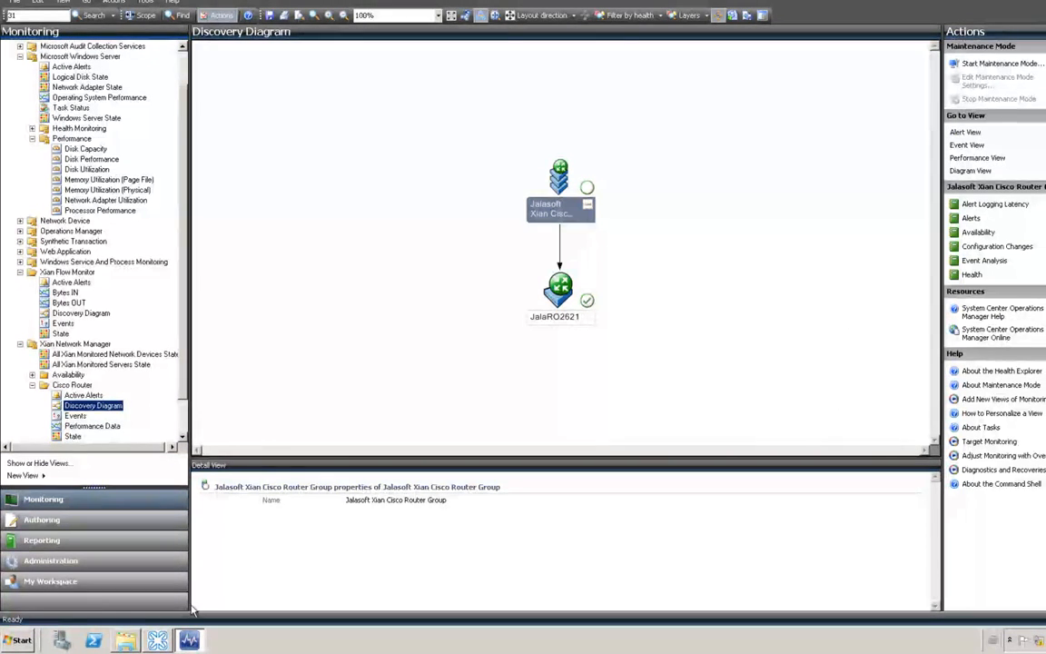
click(162, 640)
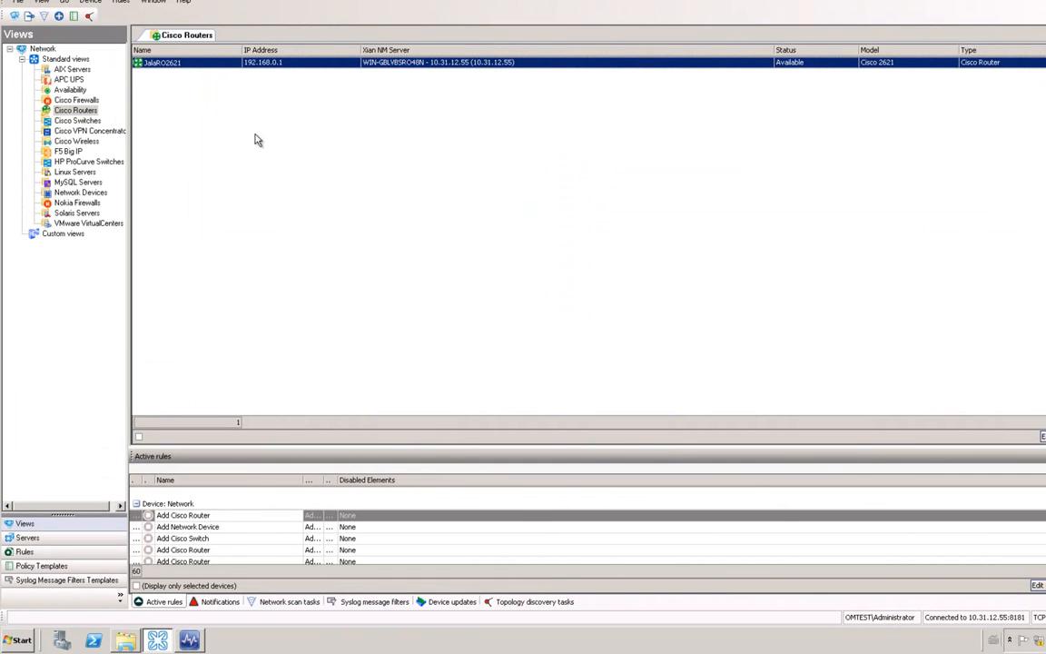
Step: Open JalaRO2621's rules, expand General and Interface, and select the CPU load rule
double_click(193, 63)
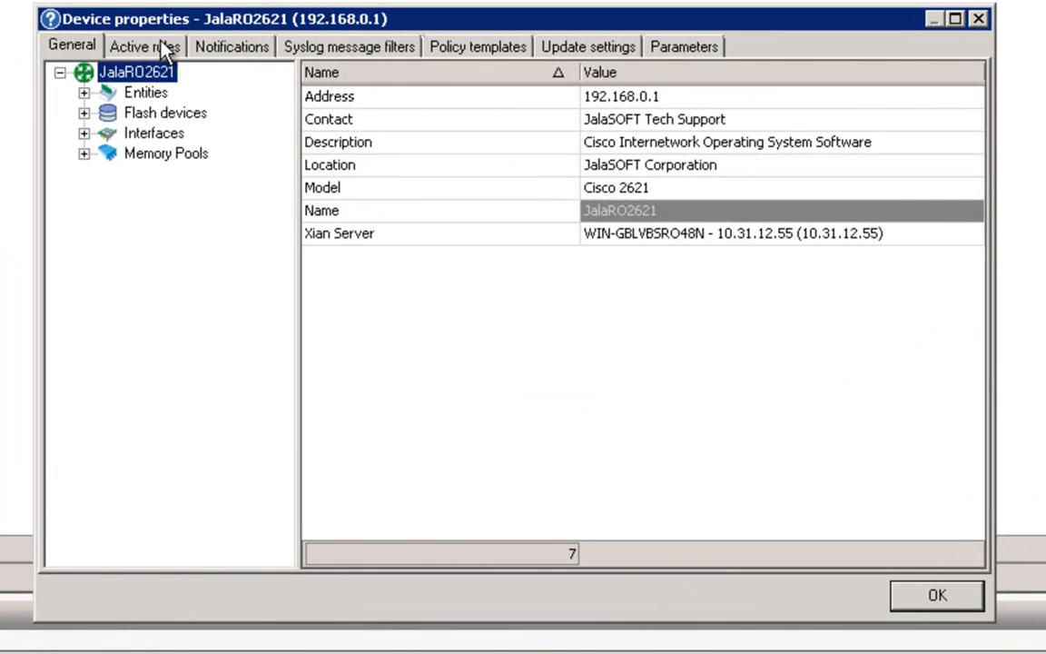
click(165, 51)
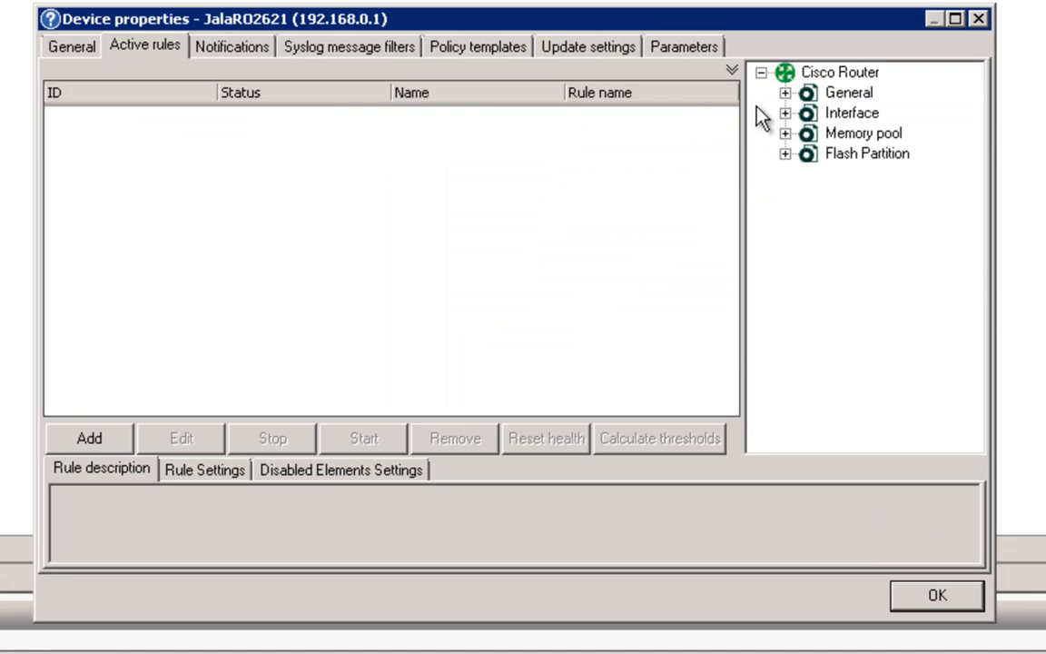
click(785, 93)
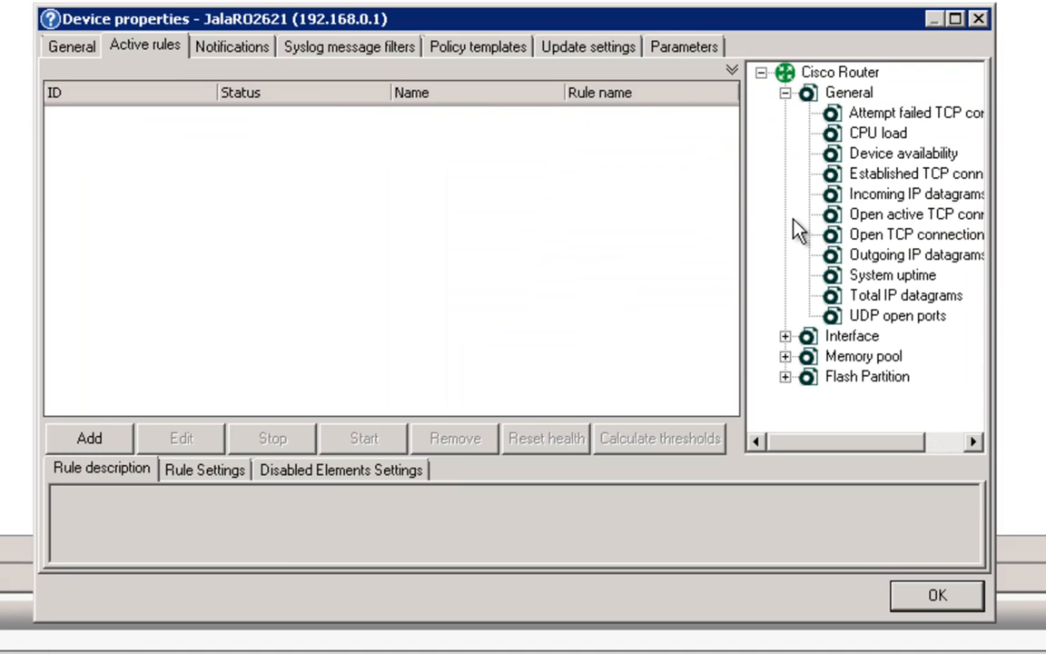
click(785, 336)
scroll(997, 185, down, 2)
scroll(998, 184, up, 6)
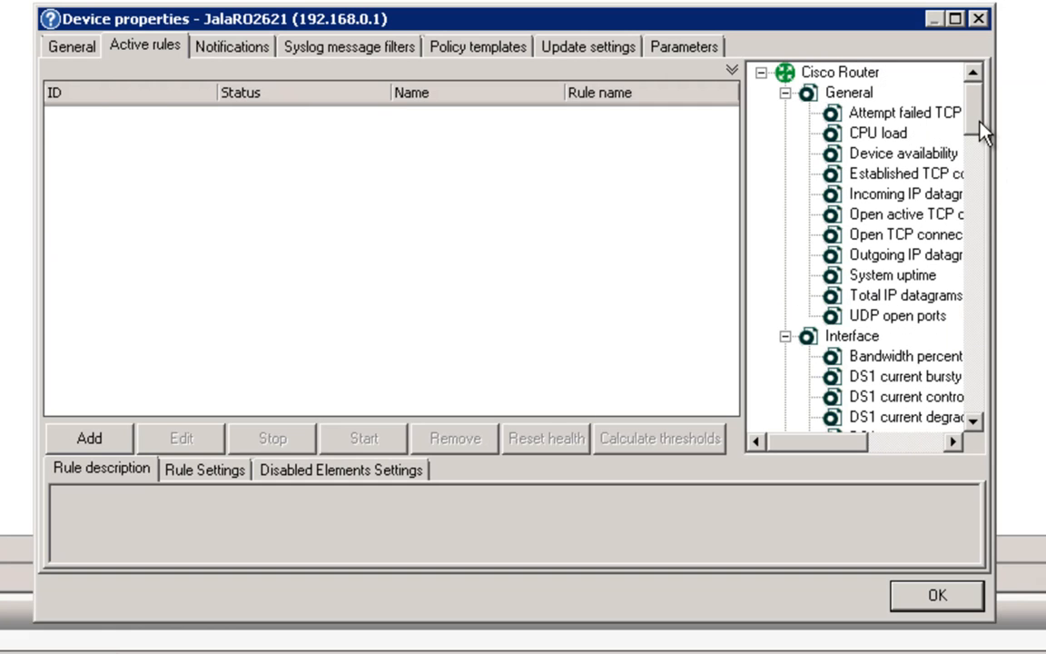
click(894, 135)
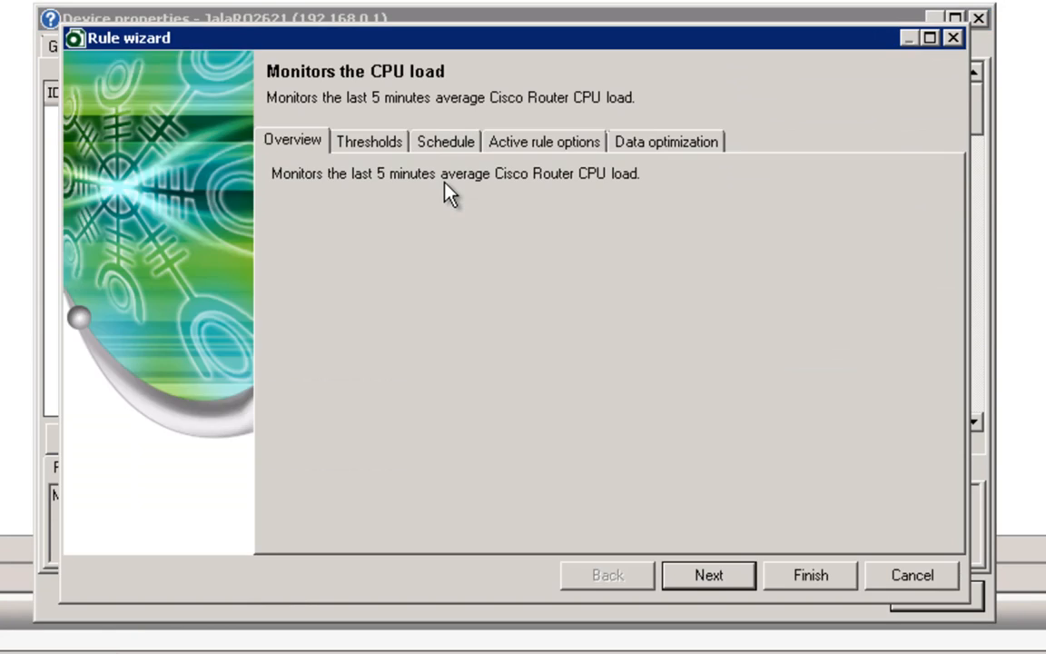
Step: Give the CPU load rule a manual 15% threshold and a 5-minute interval
click(730, 576)
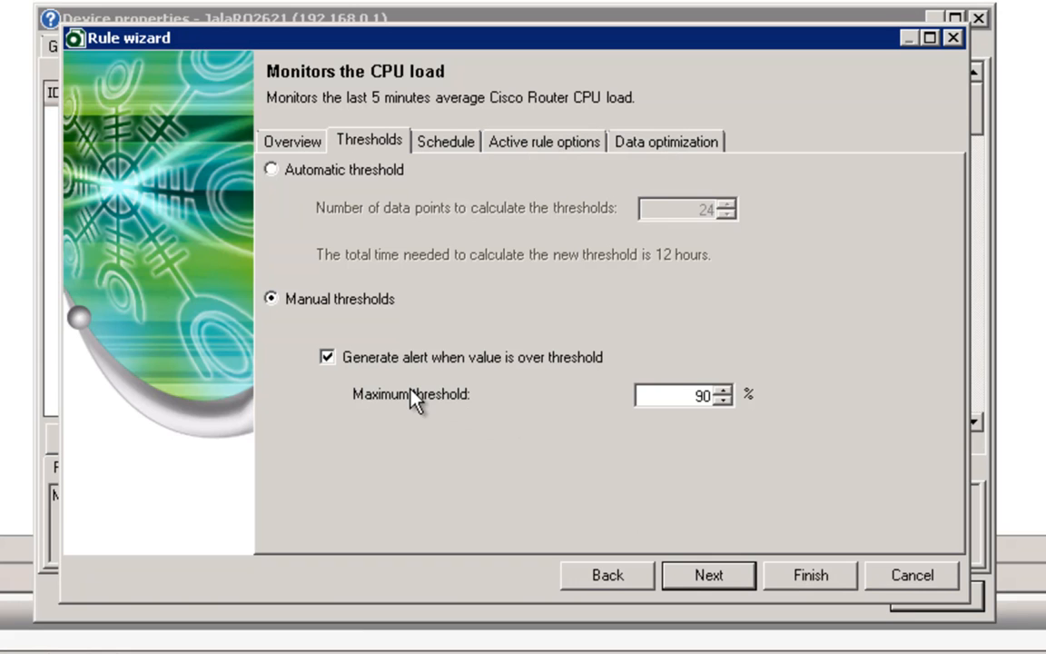
click(331, 179)
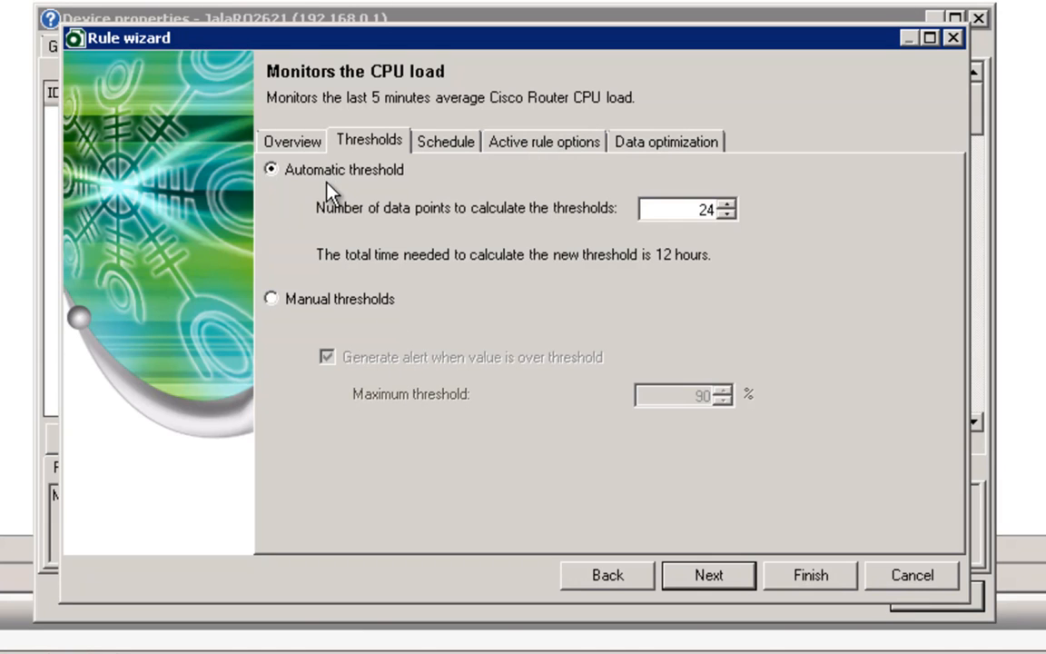
click(340, 300)
drag(677, 396, 794, 404)
text(15)
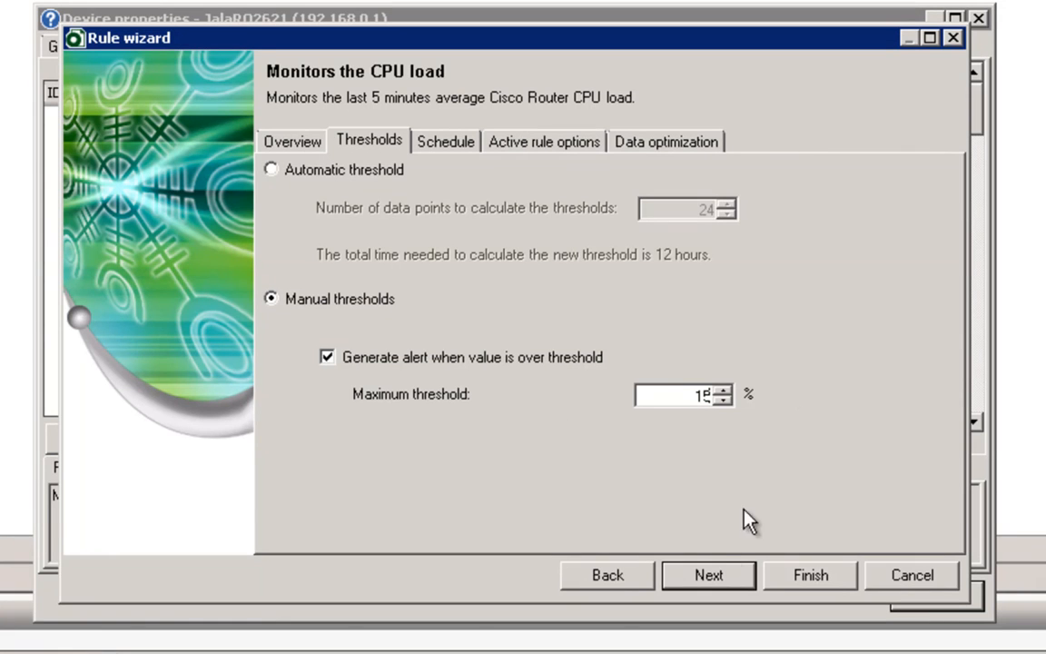
click(733, 568)
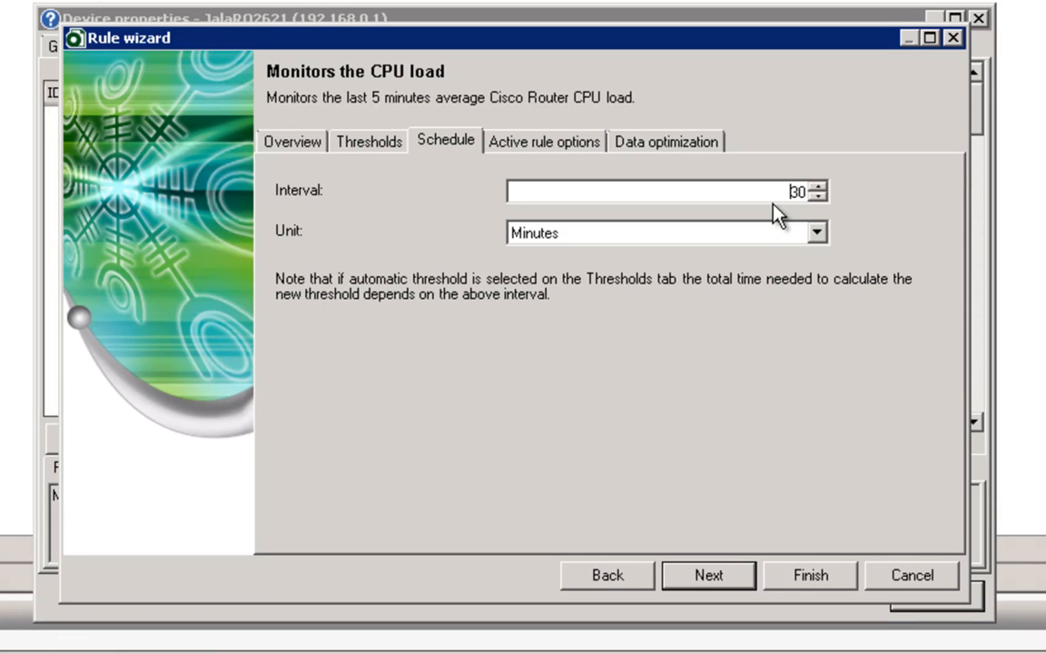
drag(772, 194, 862, 205)
text(5)
Step: Set the alert severity to Error and finish creating the CPU load rule
click(709, 575)
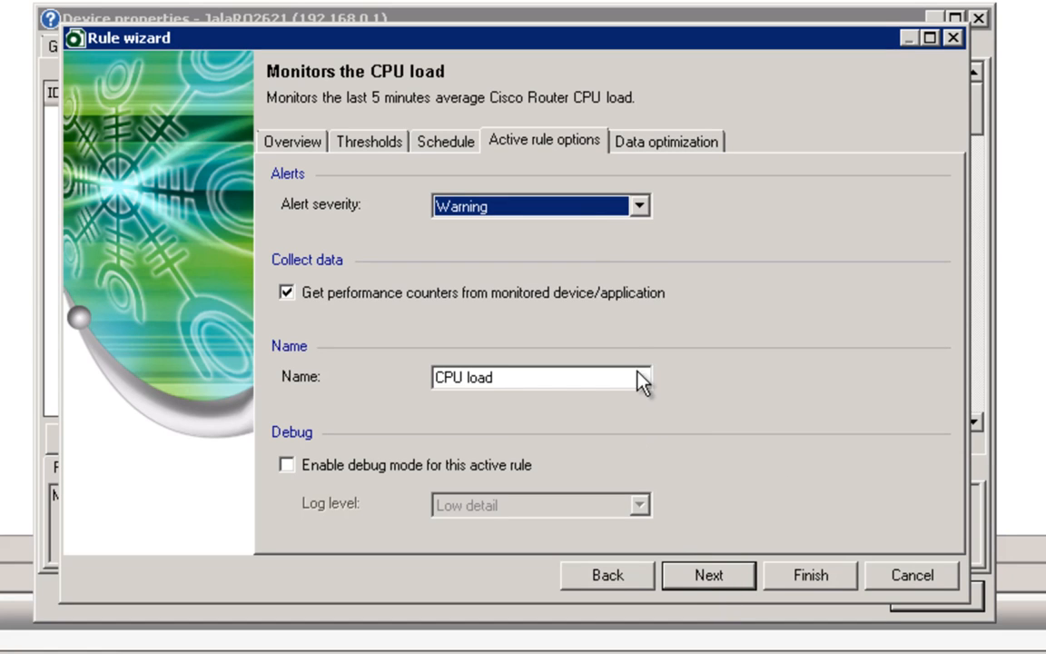
click(639, 207)
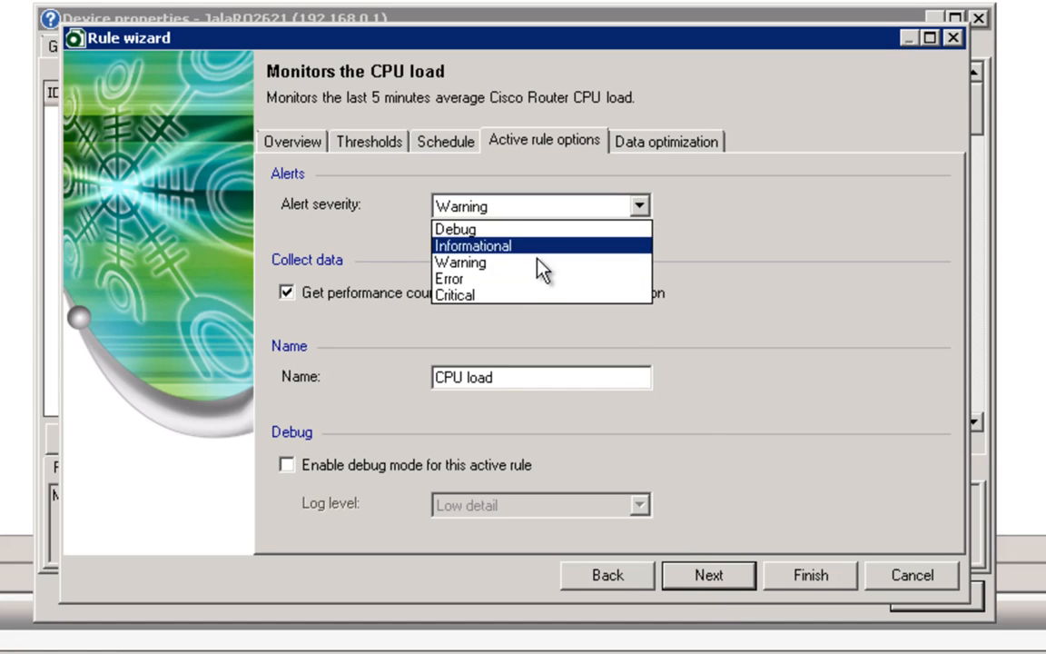
click(527, 280)
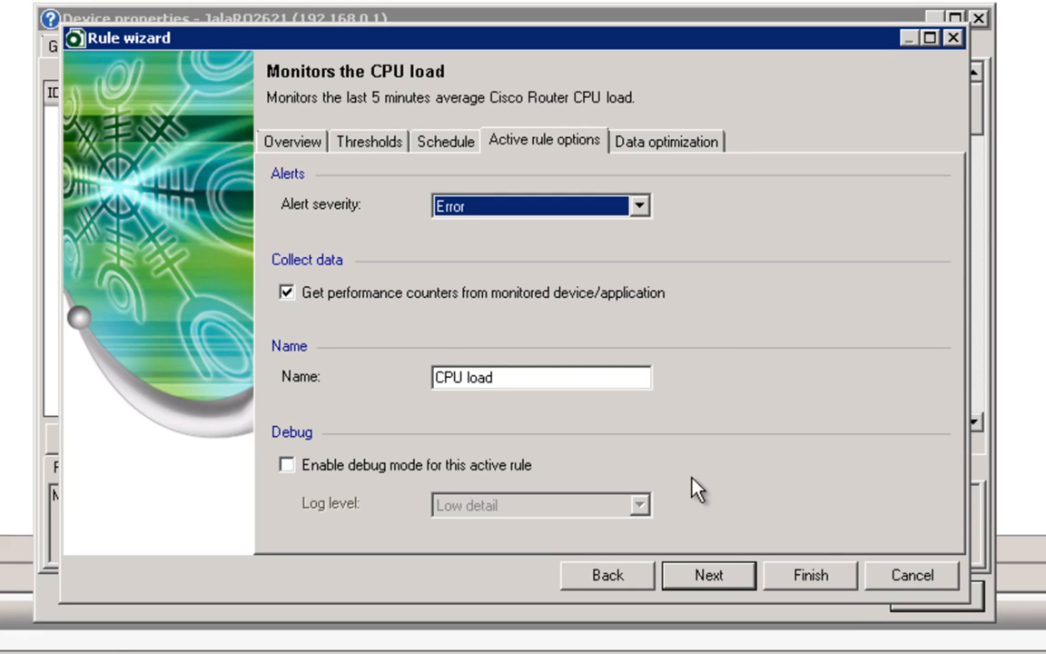
click(710, 576)
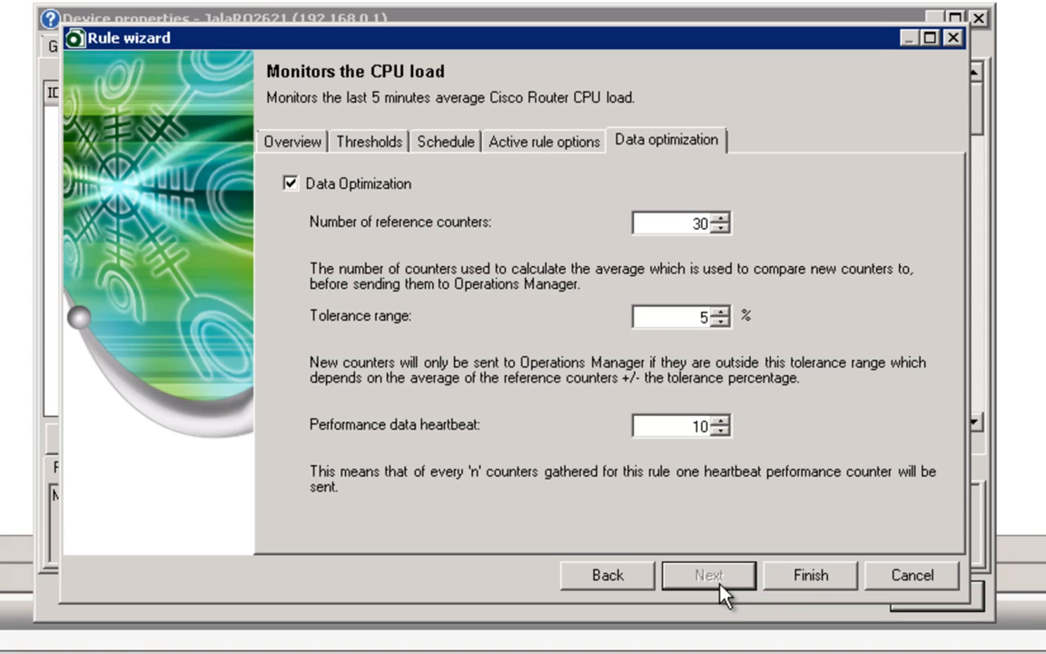
click(799, 586)
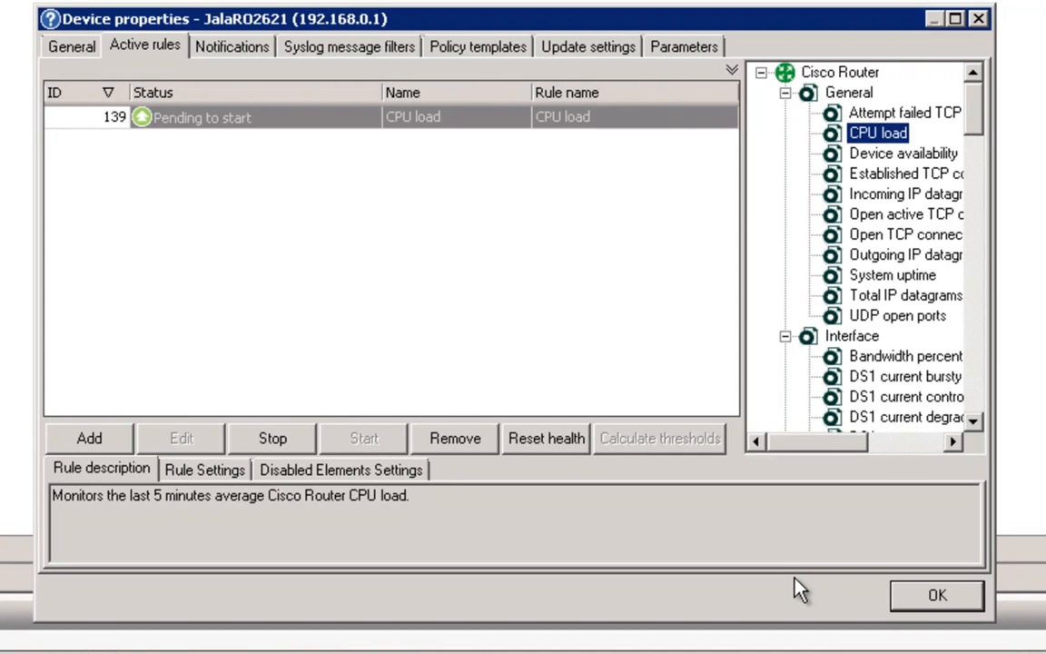
Step: Check the CPU load rule's status, then start a Total traffic rule from the Interface group
click(285, 128)
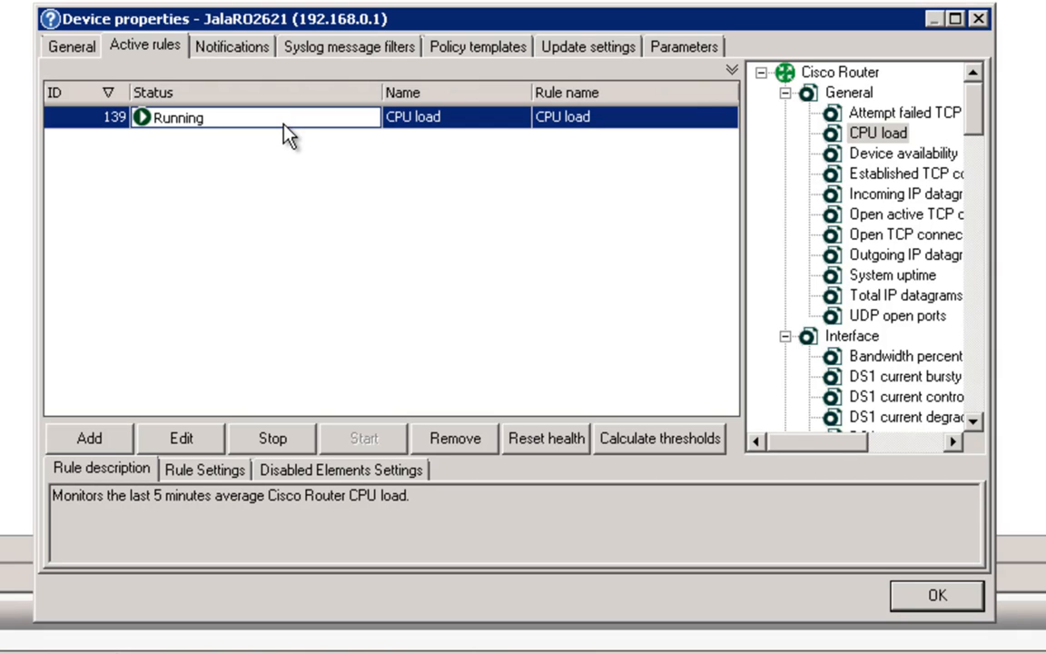
drag(977, 108, 977, 300)
click(899, 257)
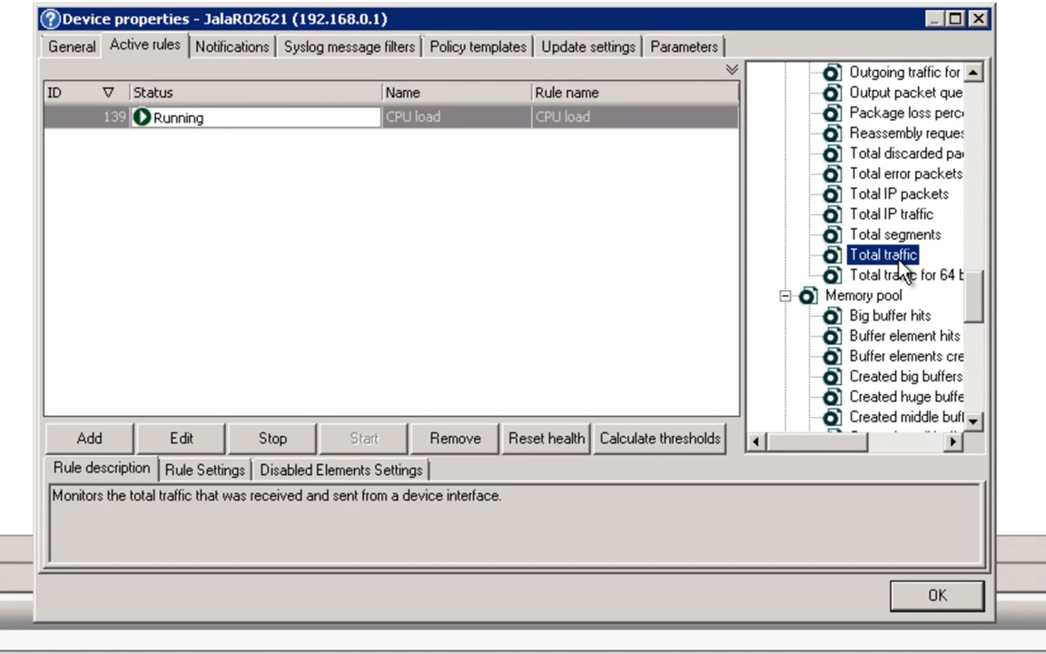
double_click(895, 256)
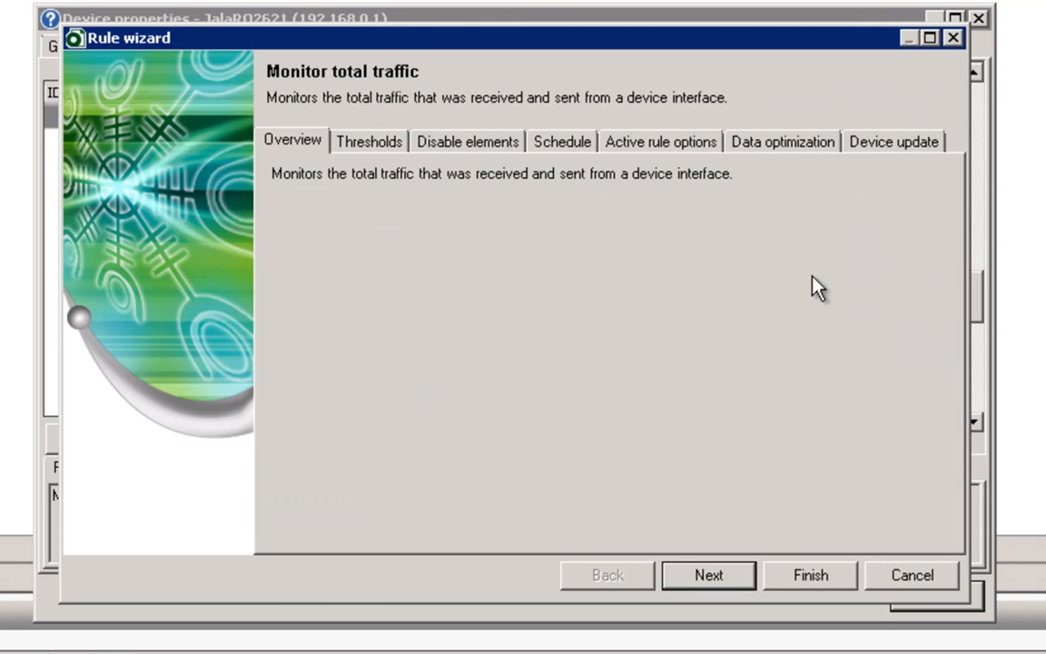
Step: Limit traffic alerts to the FastEthernet0/0 and FastEthernet0/1 interfaces
click(709, 576)
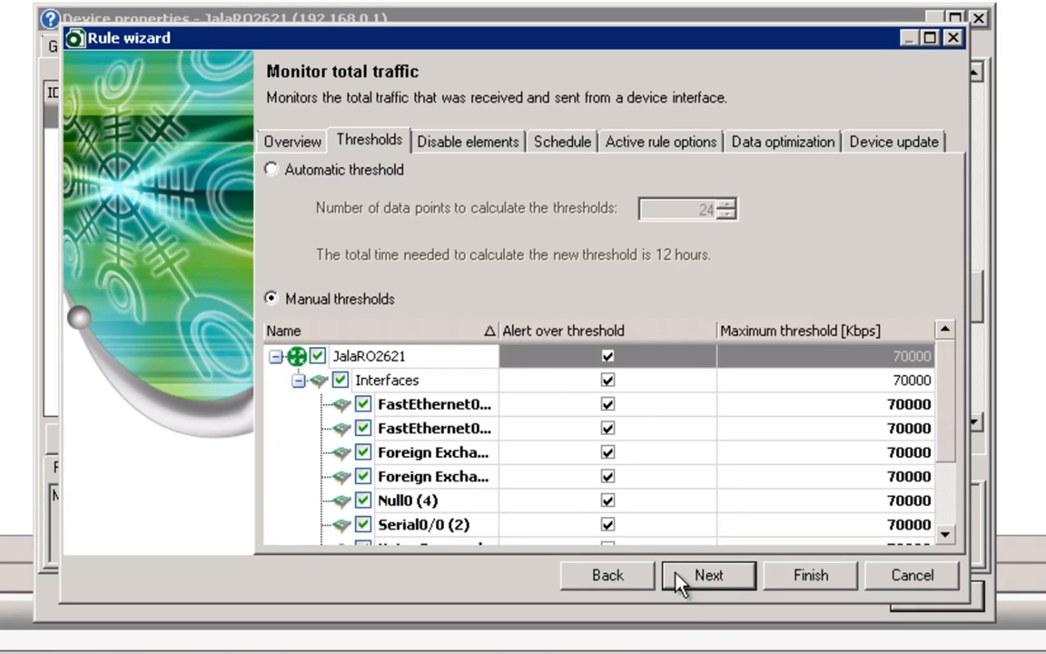
mouse_move(949, 397)
mouse_down()
mouse_move(948, 461)
mouse_move(961, 397)
mouse_up()
click(318, 357)
click(364, 405)
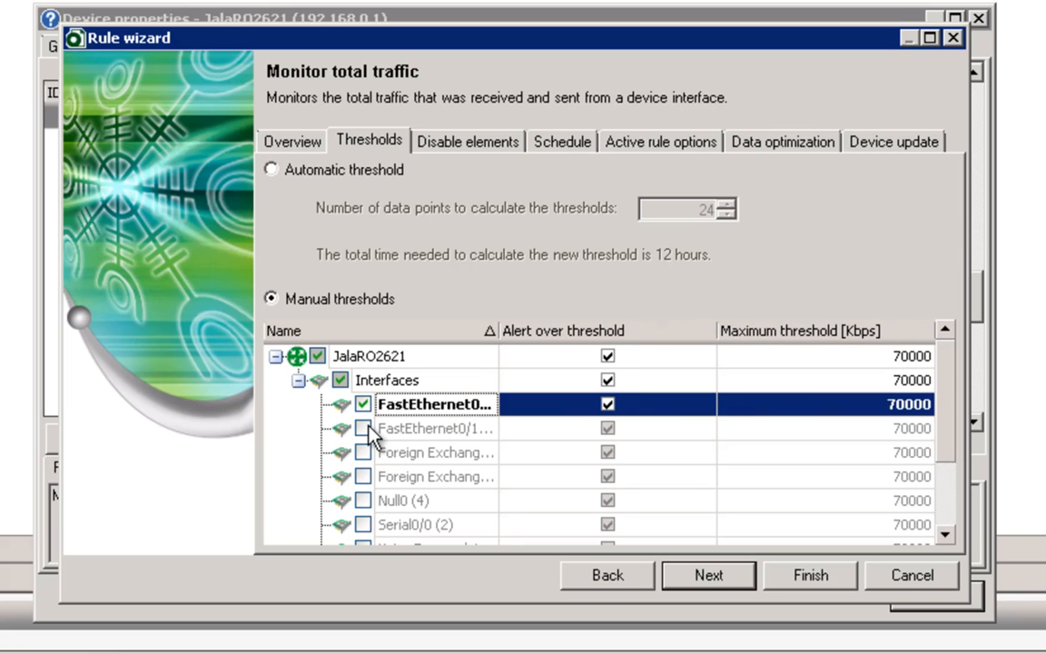
click(364, 429)
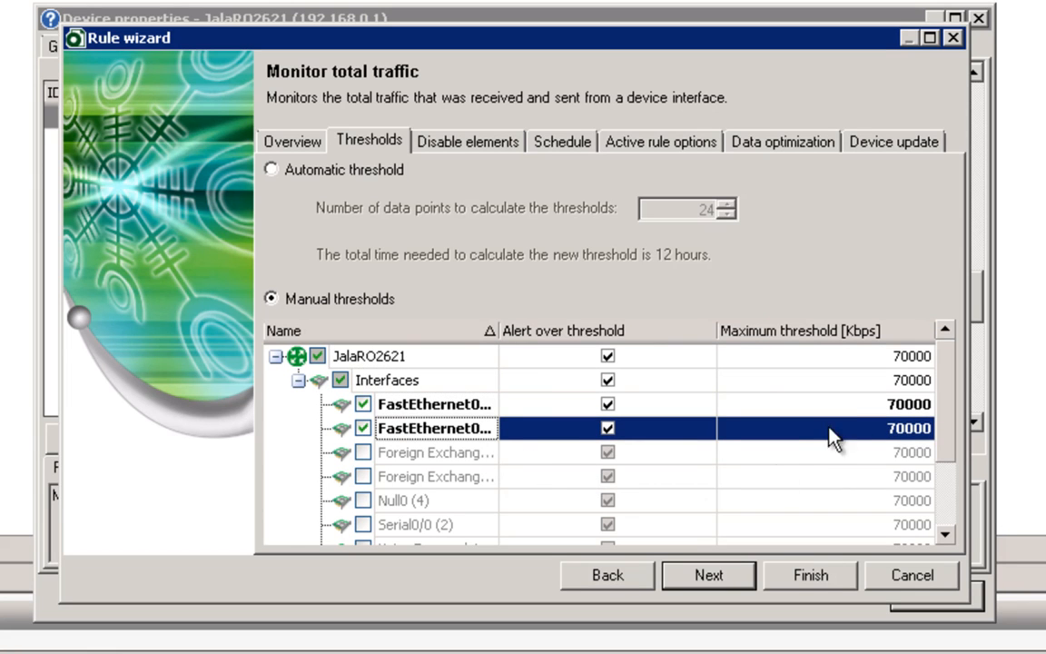
Step: Set maximum traffic thresholds of 80 Kbps for FastEthernet0/0 and 100 Kbps for FastEthernet0/1
click(905, 409)
text(80)
key(Return)
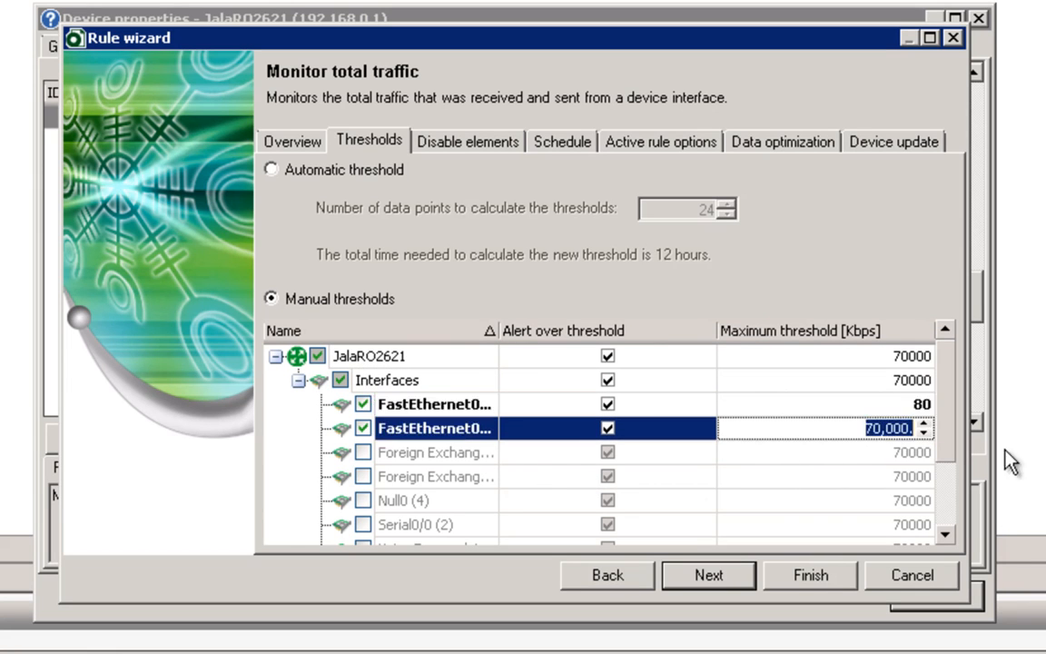
text(100)
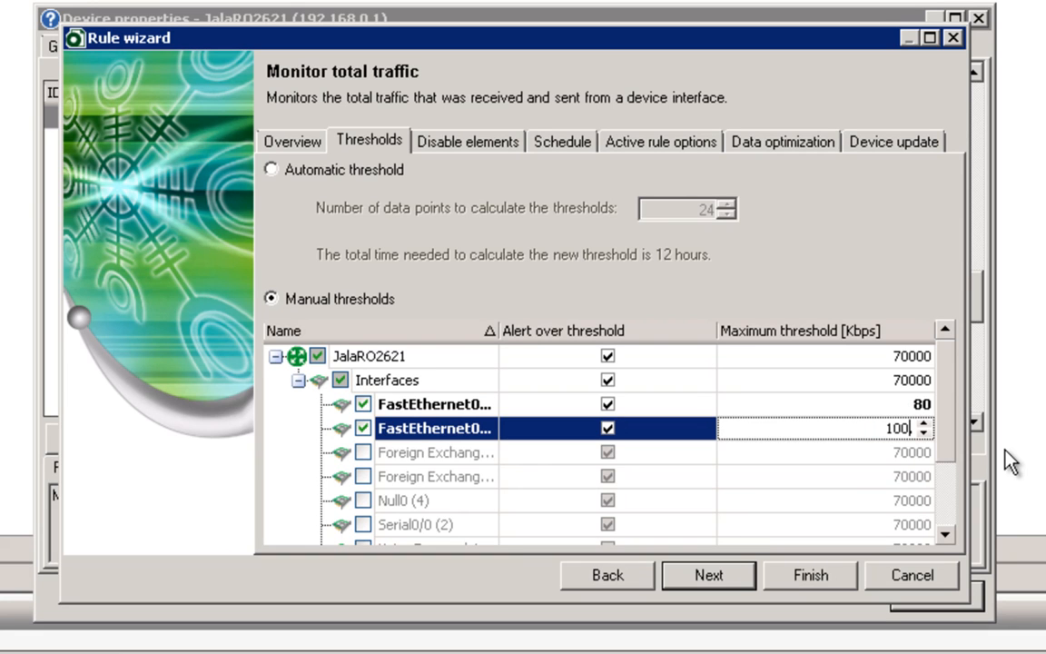
click(855, 411)
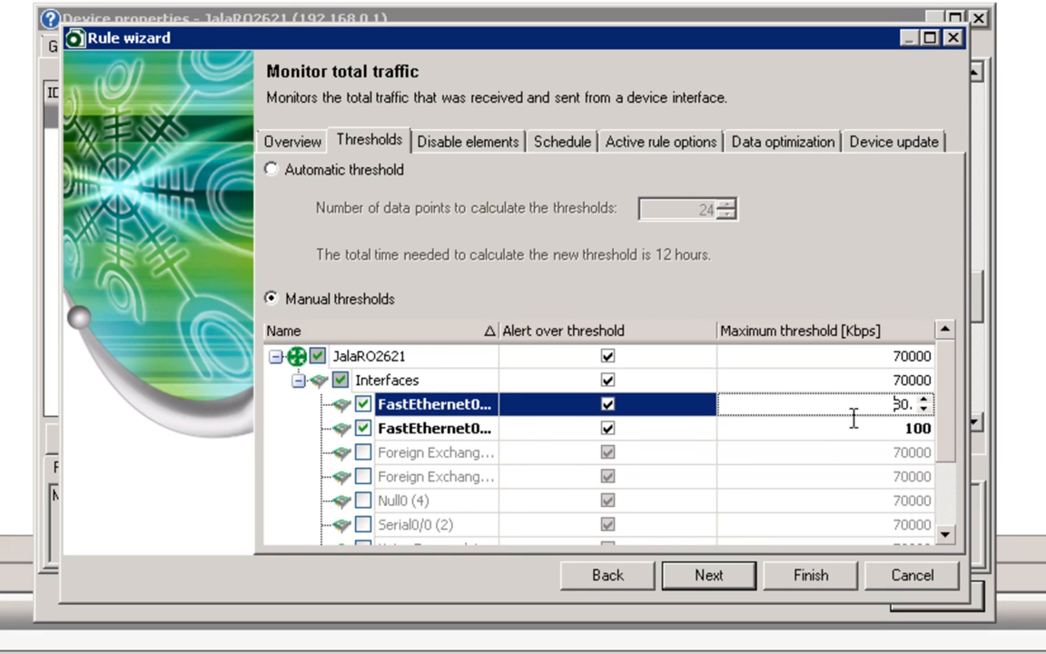
click(705, 576)
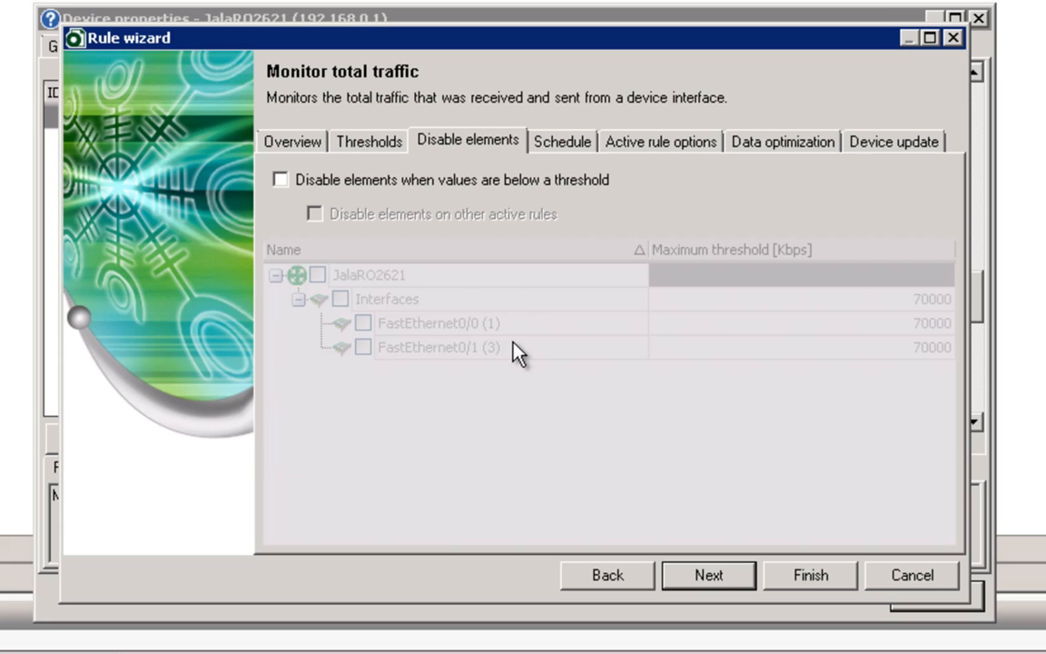
Step: Disable FastEthernet0/0 below 10 Kbps, also on other active rules, then select the schedule interval
key(space)
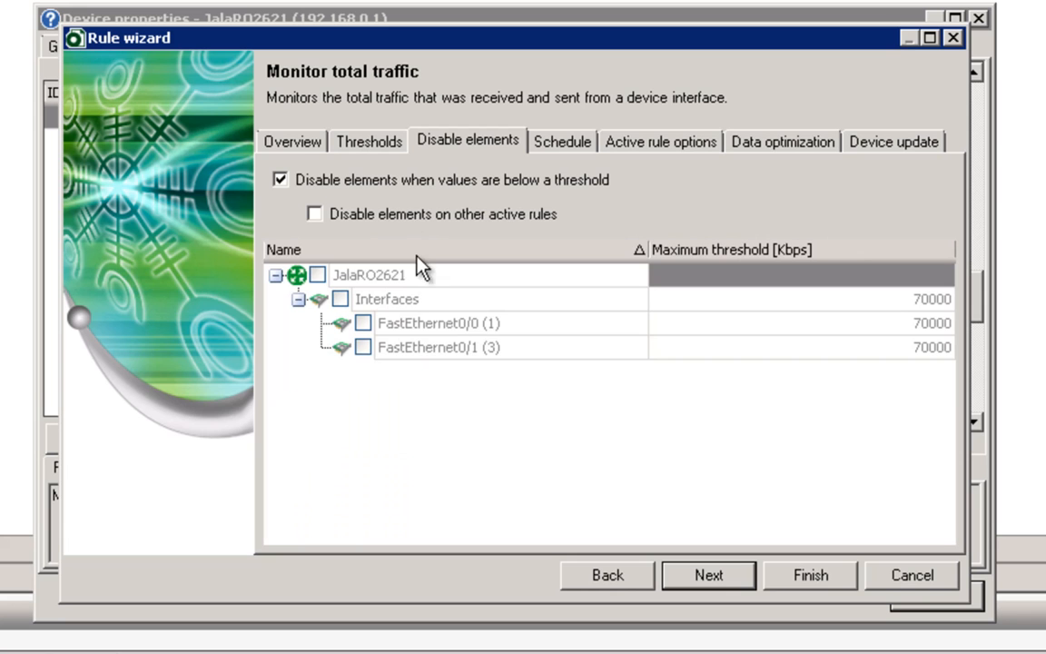
click(421, 218)
click(363, 324)
text(10)
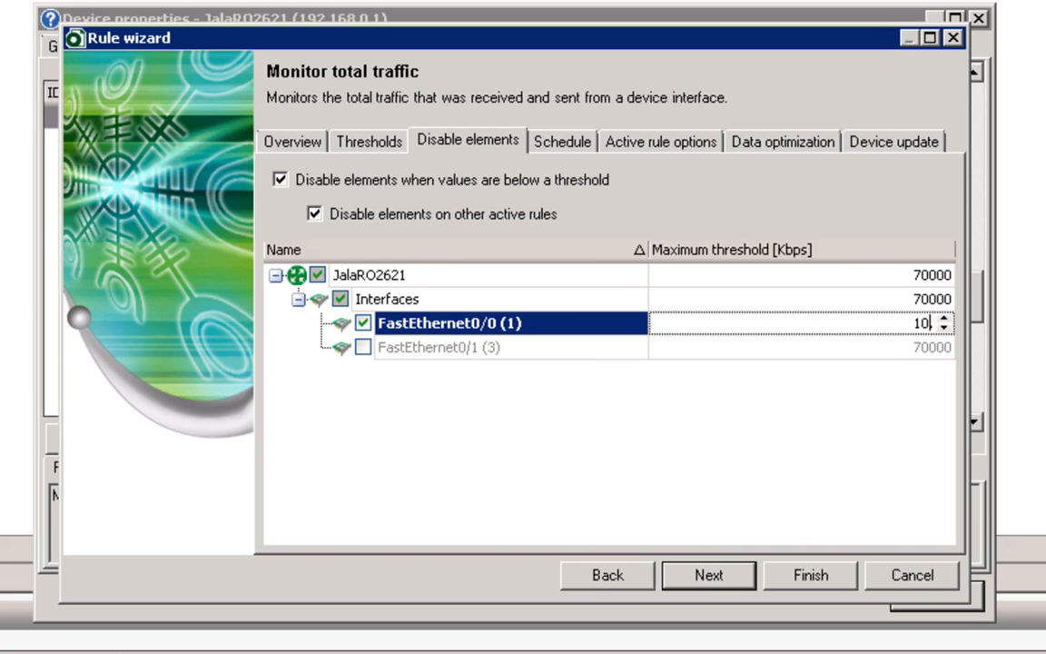
click(711, 577)
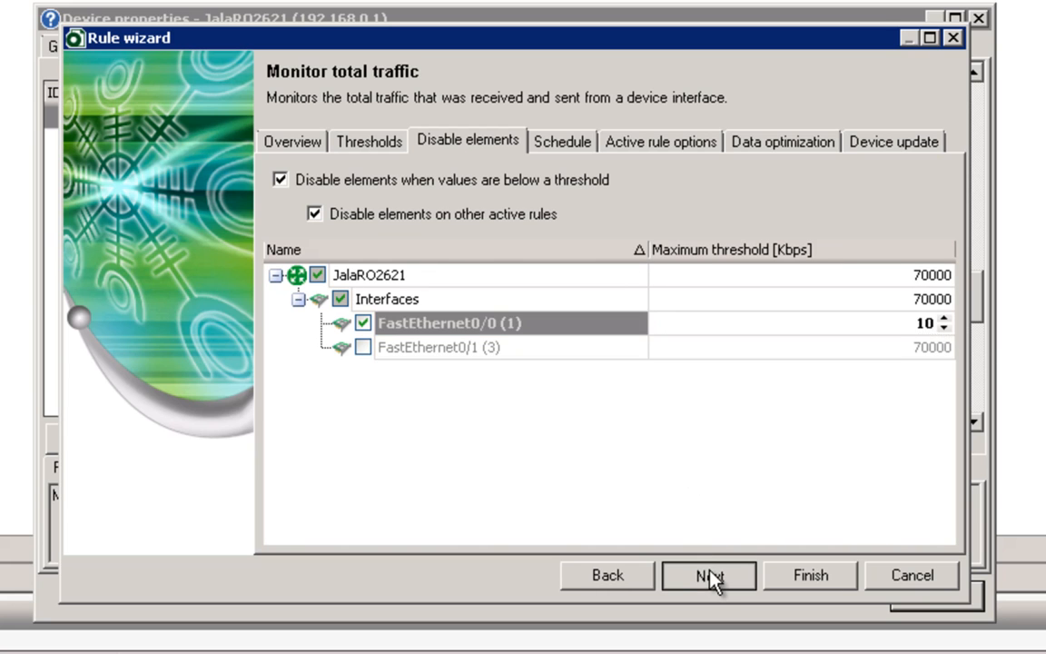
drag(769, 190, 846, 191)
Step: Set the traffic rule interval to 5 minutes and turn off data optimization
text(5)
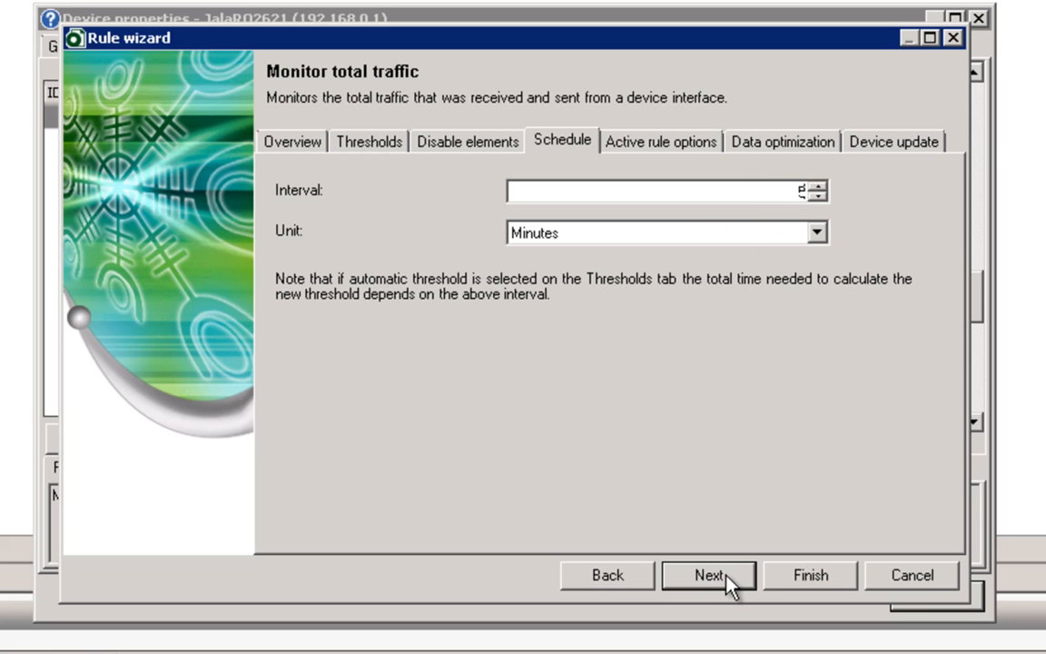
click(711, 575)
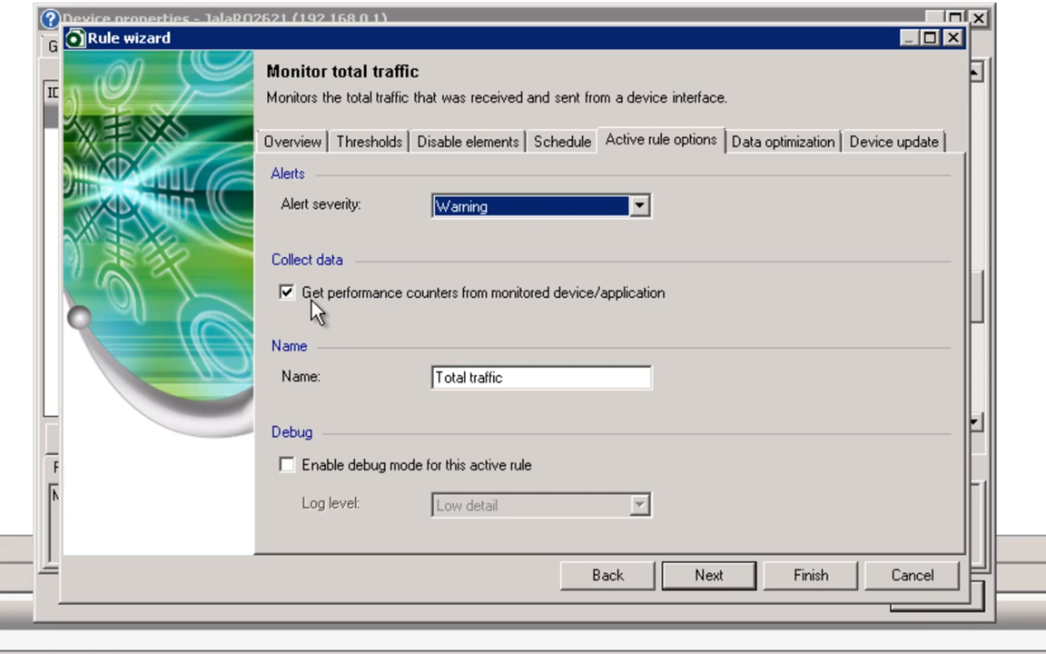
click(744, 578)
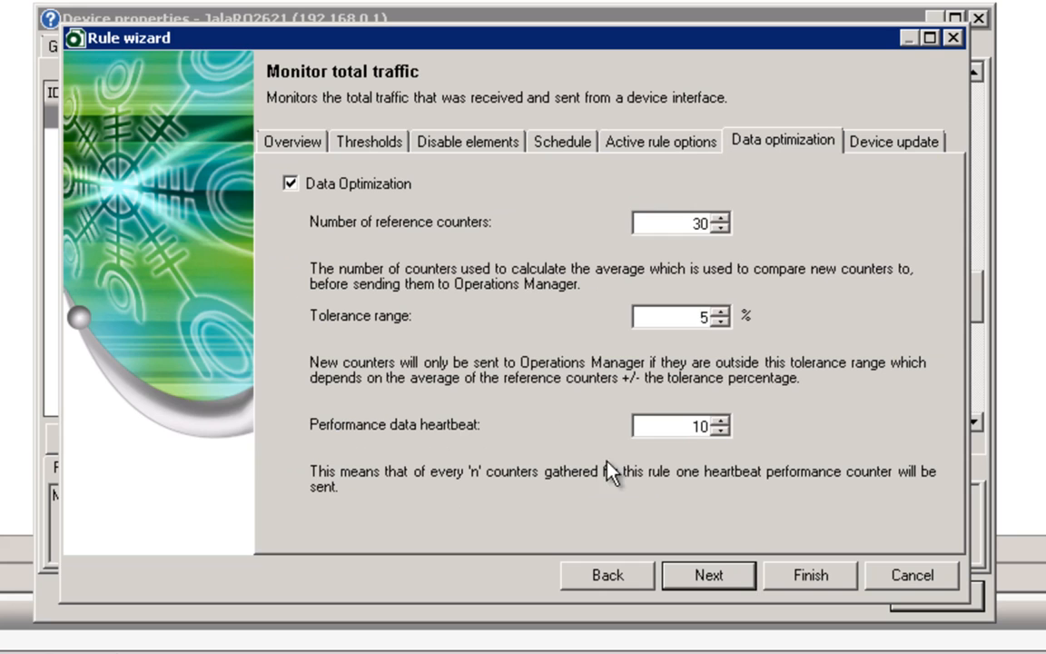
click(332, 187)
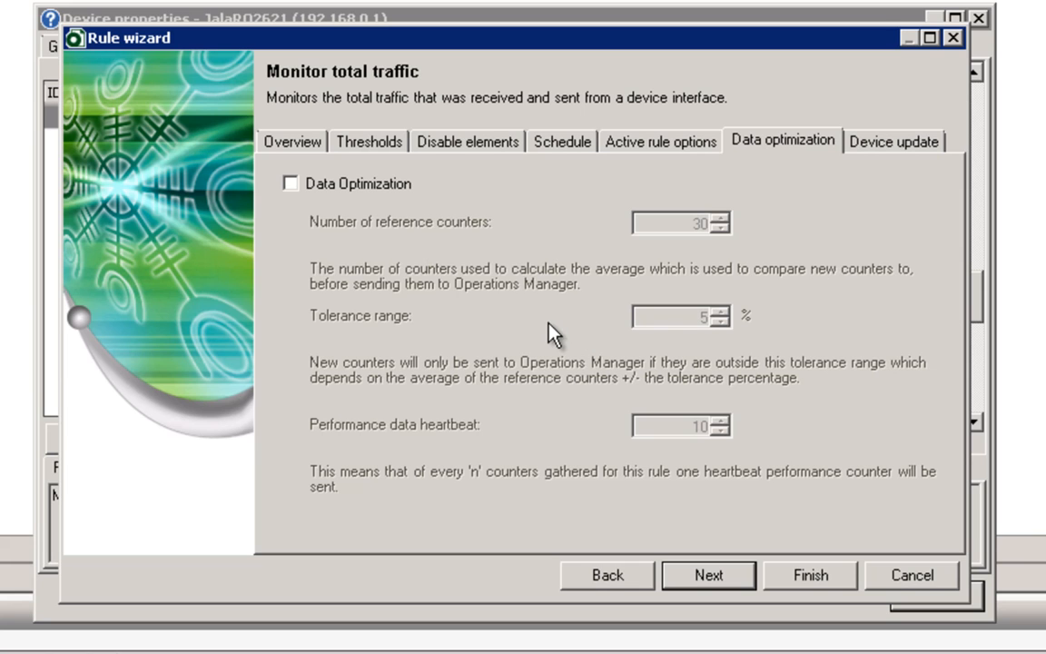
Step: Stop monitoring newly discovered elements and finish creating the Total traffic rule
click(727, 576)
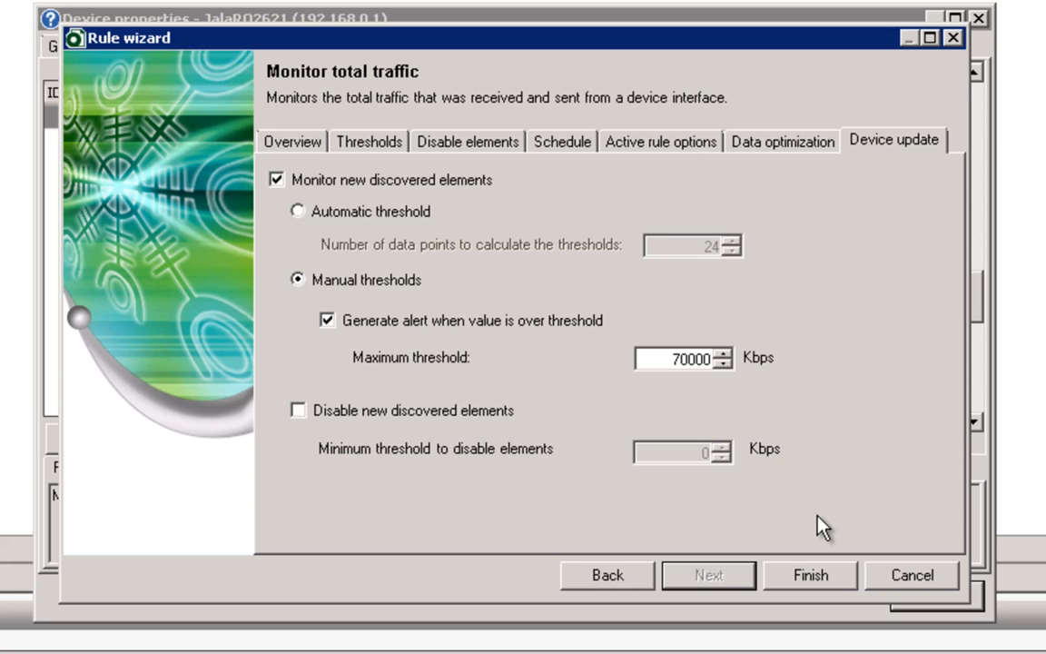
click(340, 184)
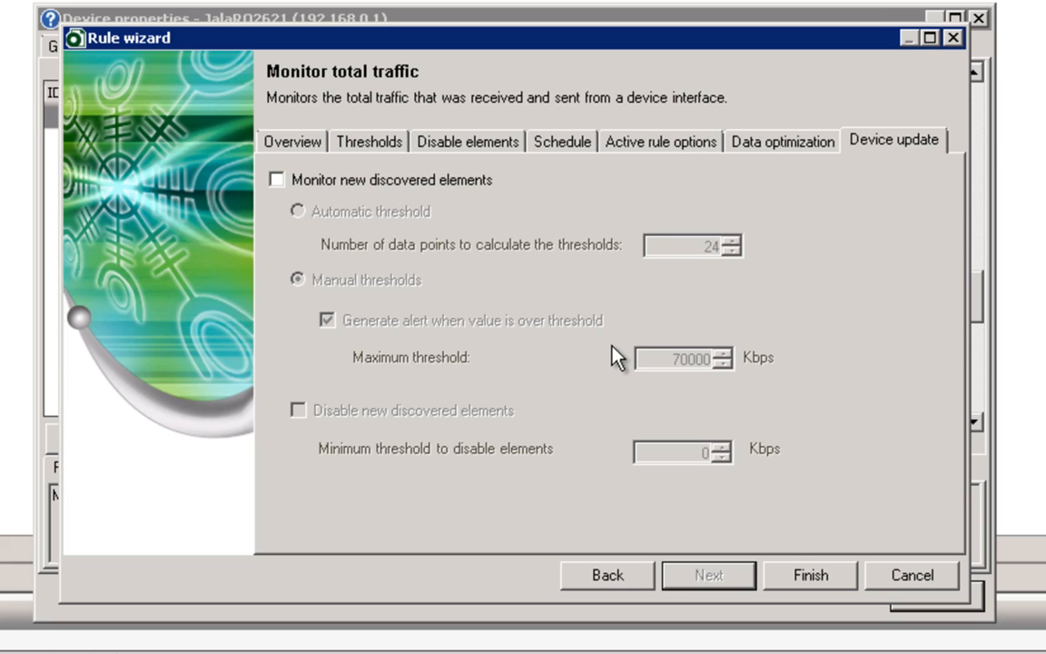
click(807, 576)
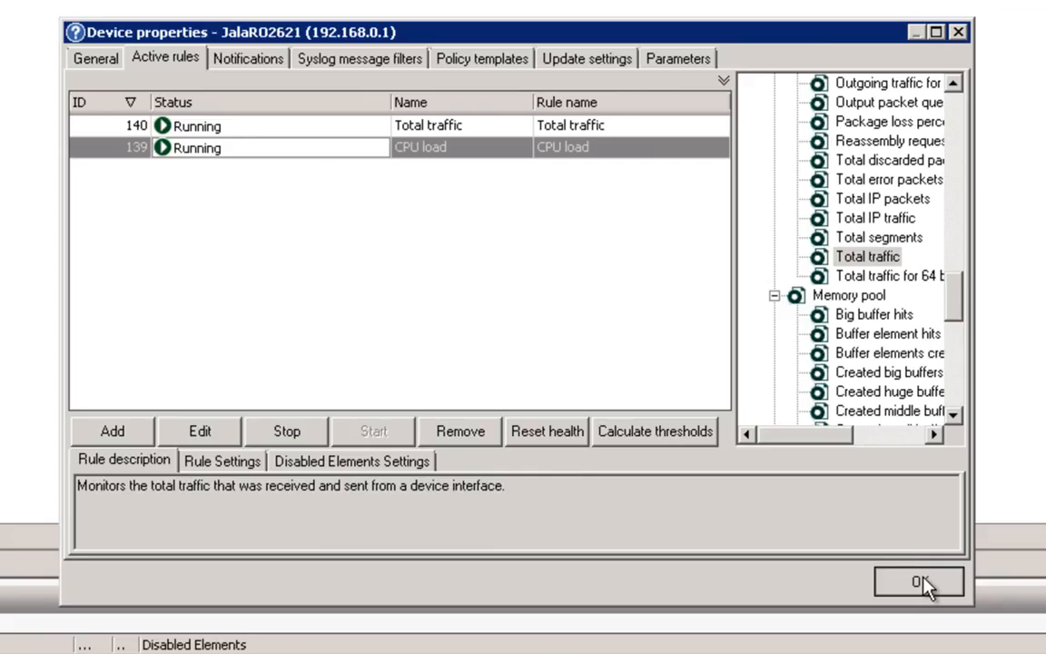
Step: Close Xian's properties and open JalaRO2621's device properties from Operations Manager's Cisco Router State view
click(935, 595)
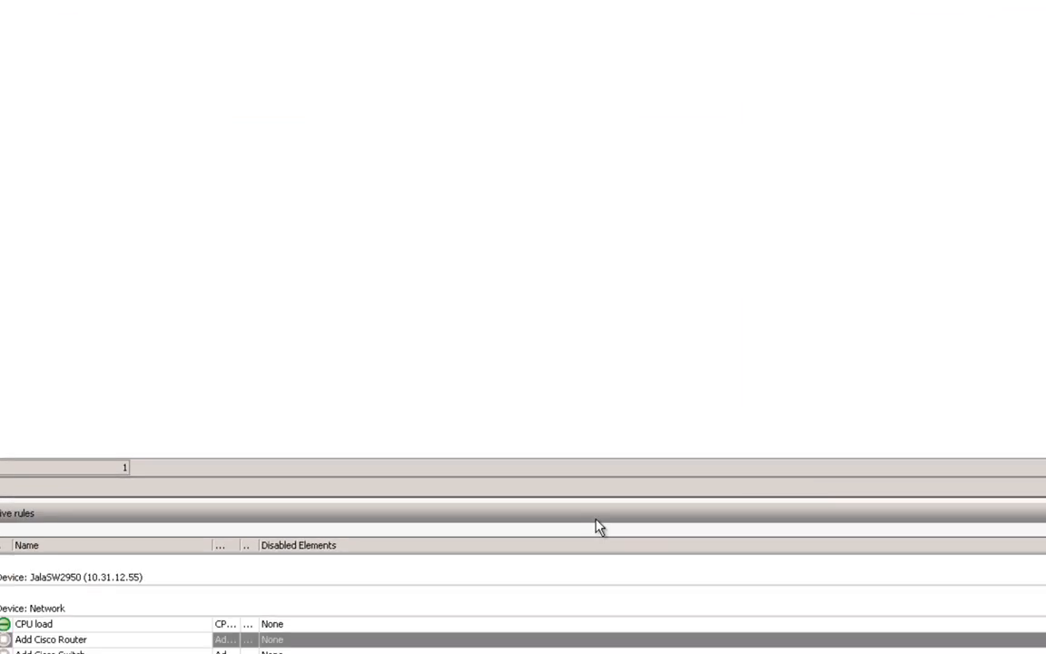
click(191, 641)
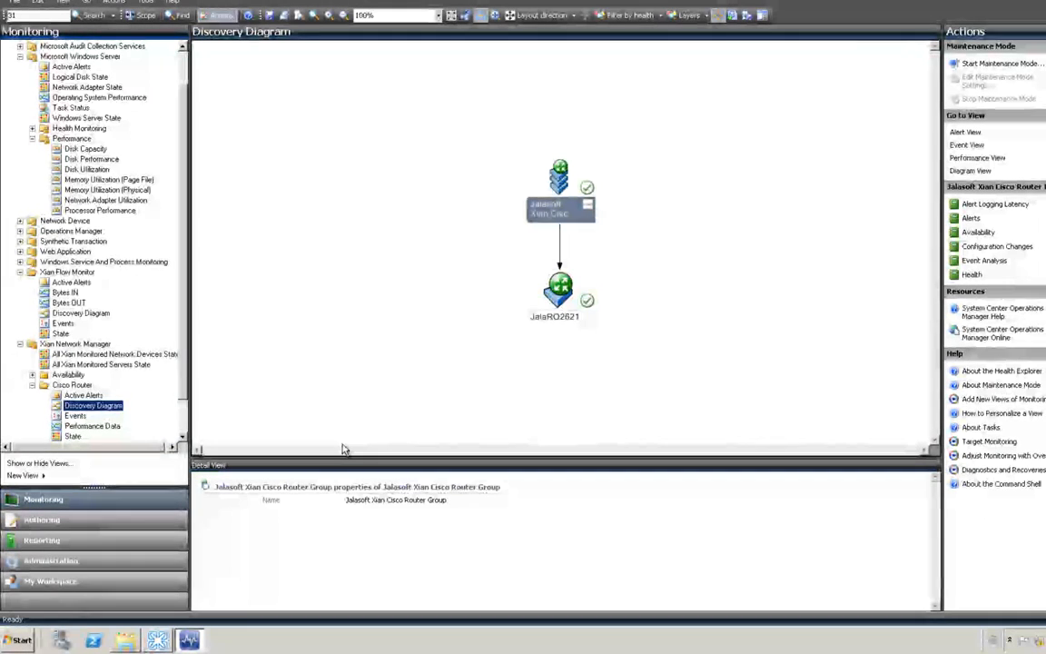
scroll(165, 354, down, 2)
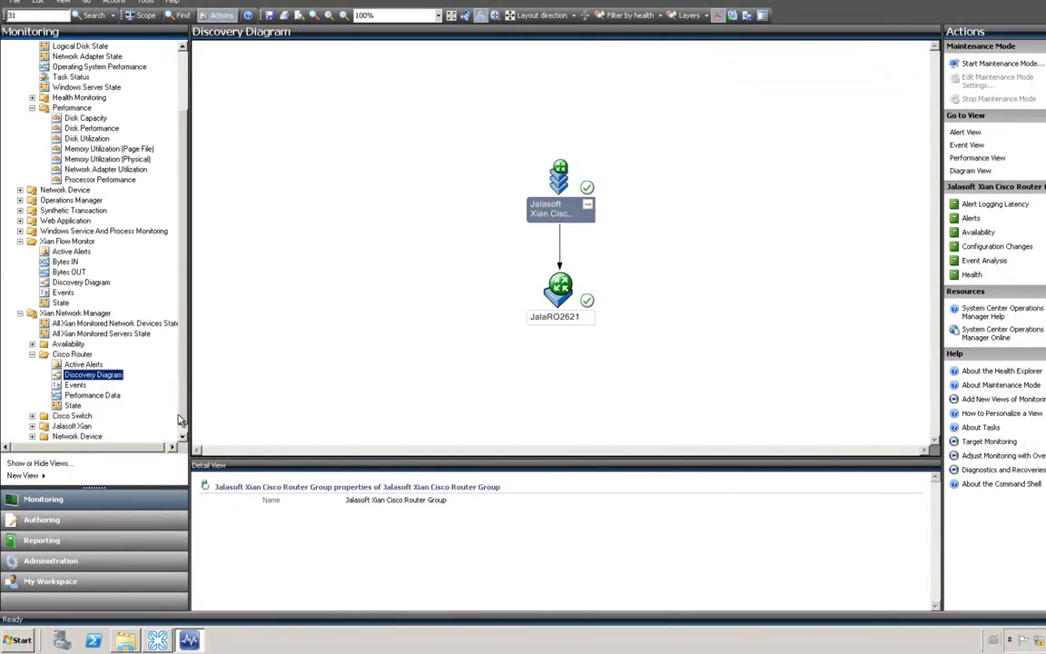
click(78, 397)
click(210, 58)
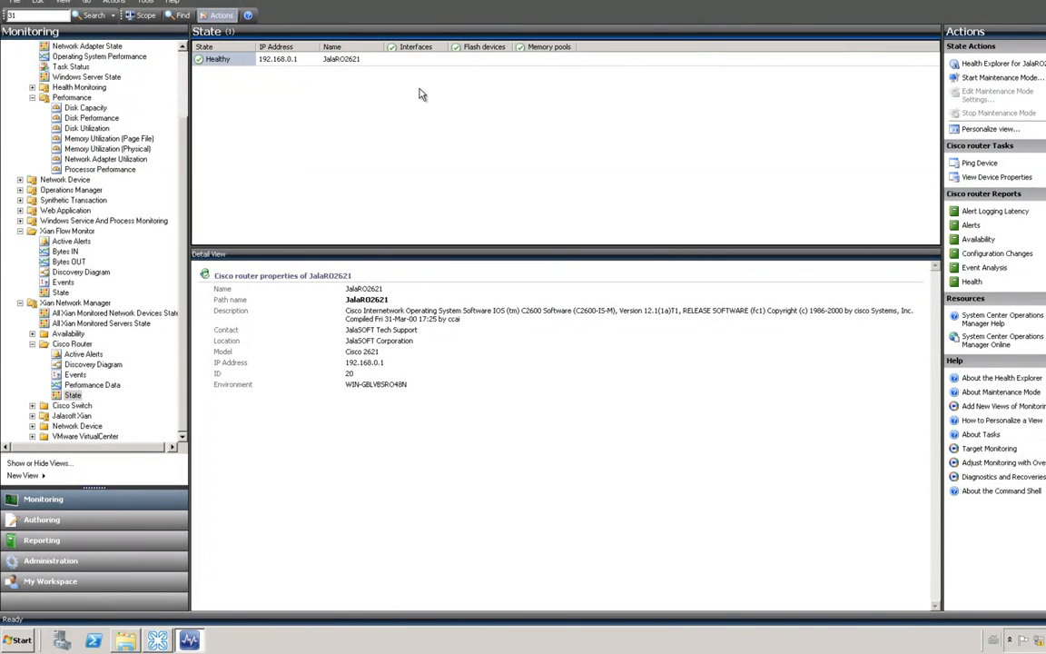
click(995, 179)
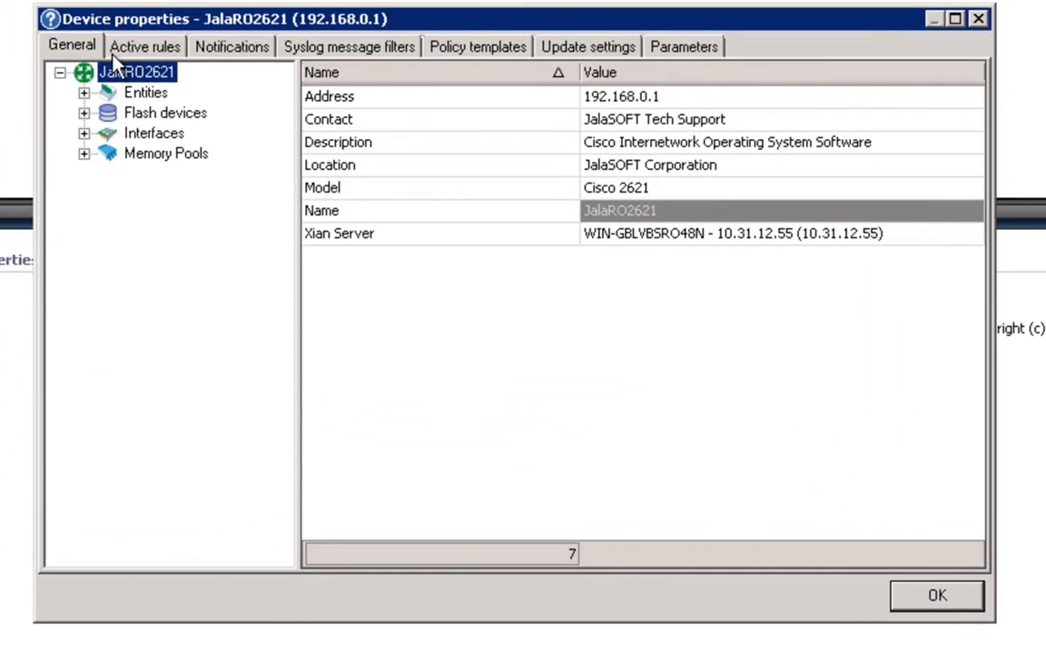
Step: Edit the CPU load active rule, changing its maximum threshold from 15 to 2%
click(135, 47)
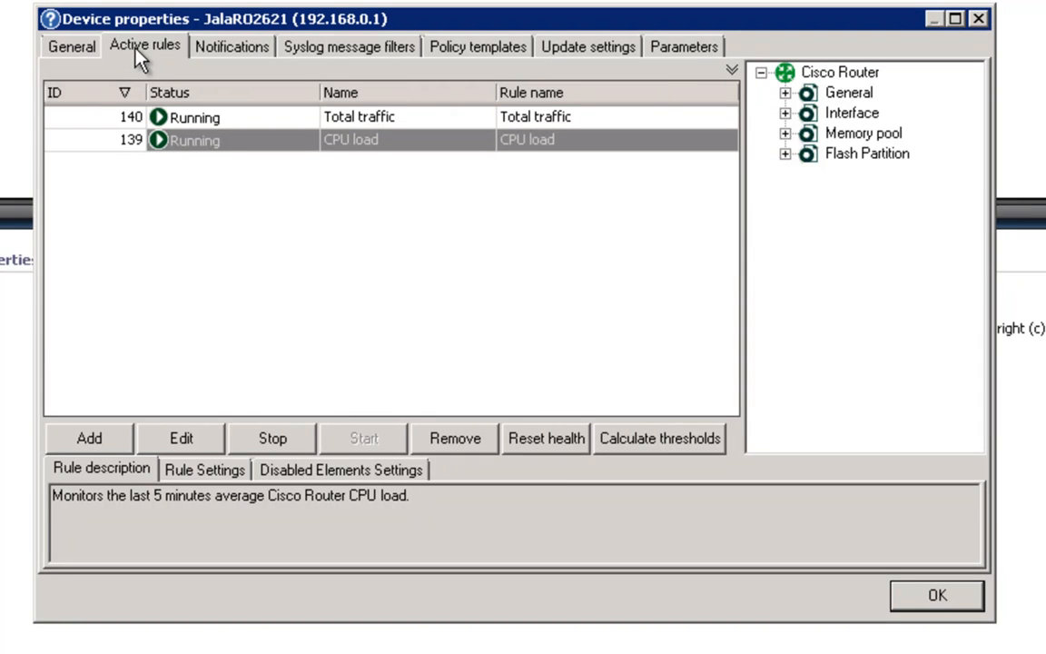
click(216, 143)
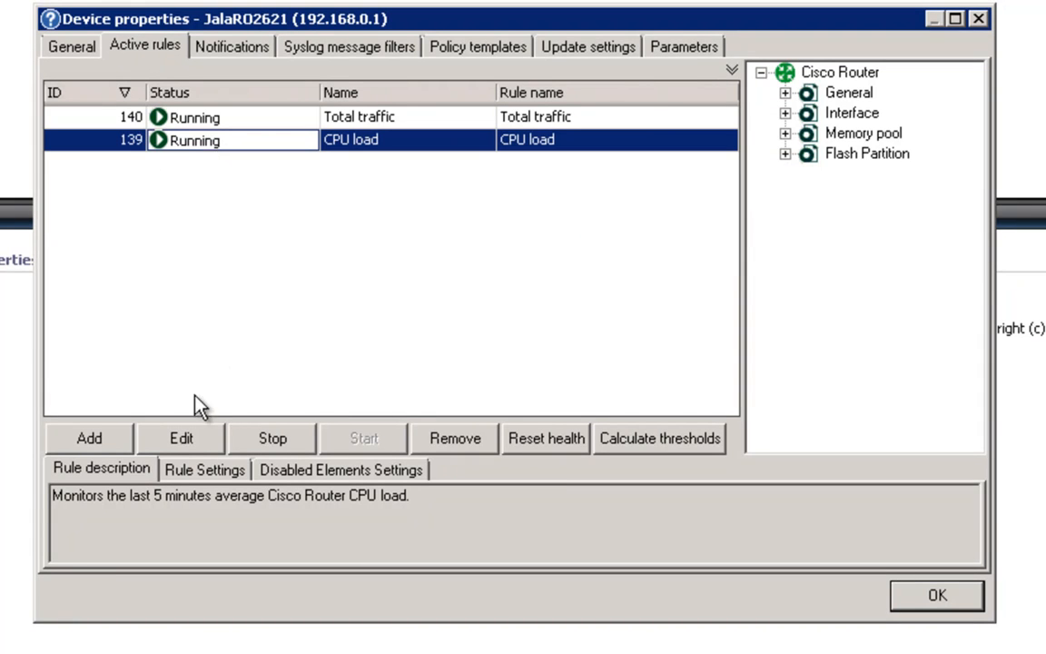
click(183, 440)
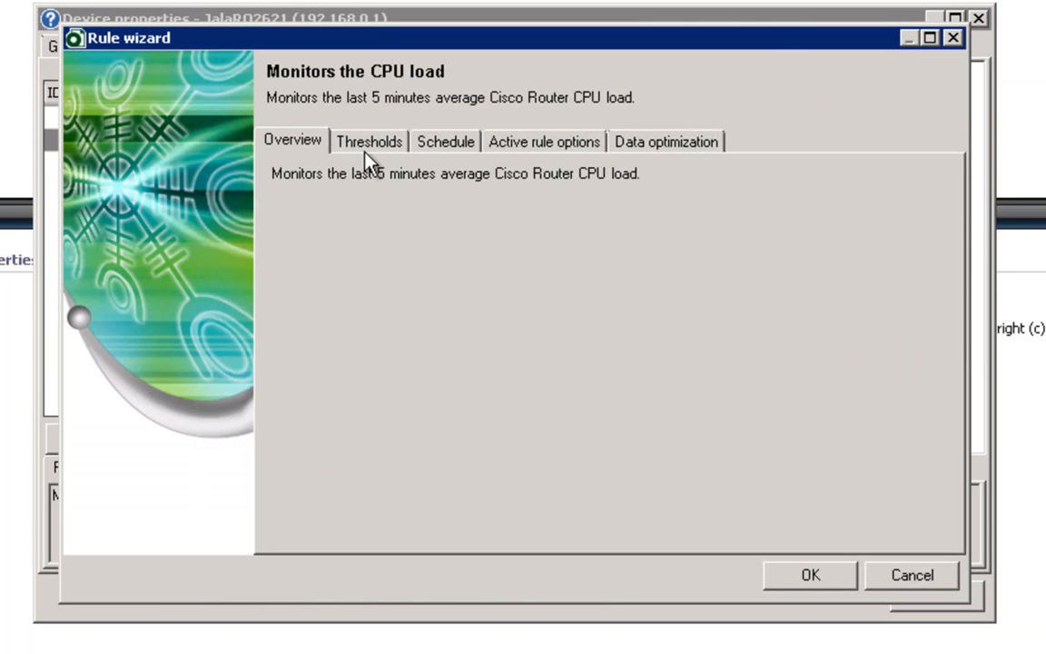
click(368, 147)
double_click(671, 392)
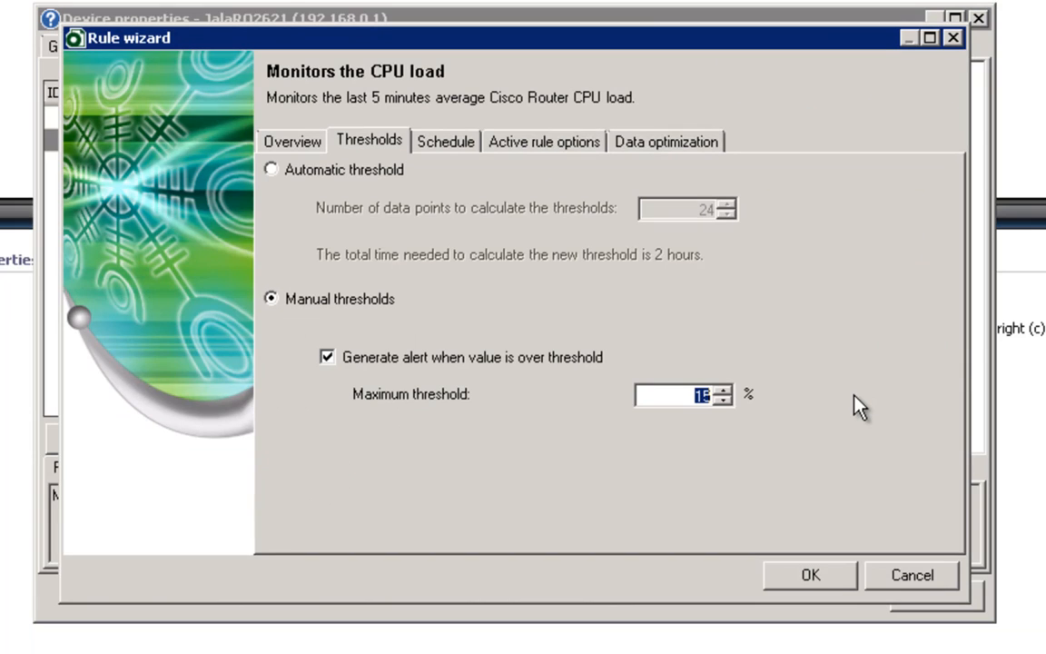
text(2)
key(Return)
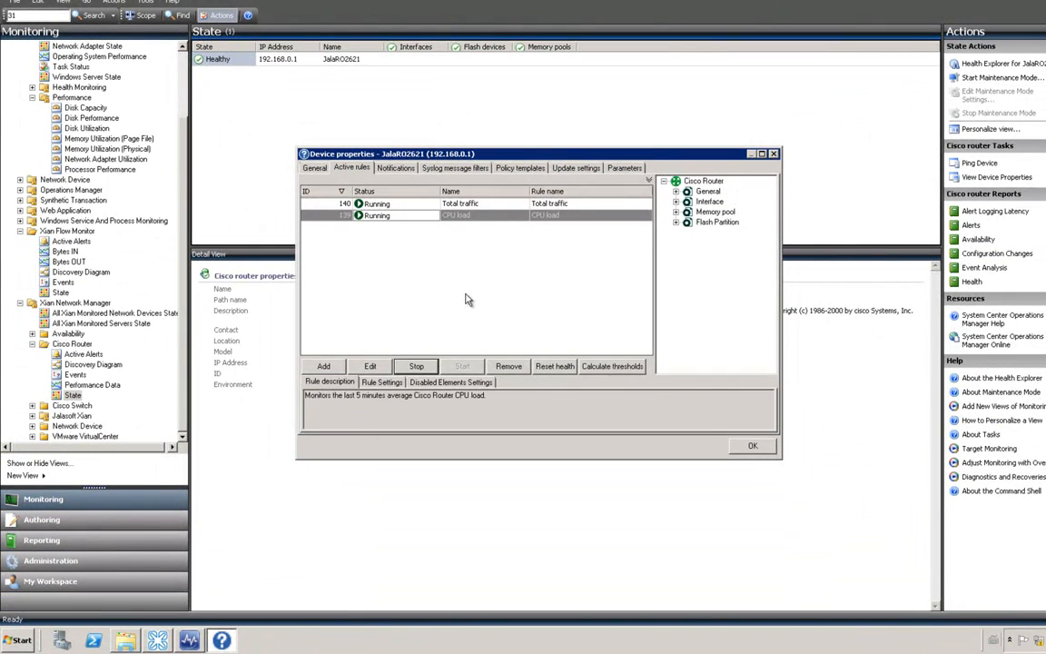
Step: Close Device properties and open the Alert View for the Critical JalaRO2621 router
click(751, 451)
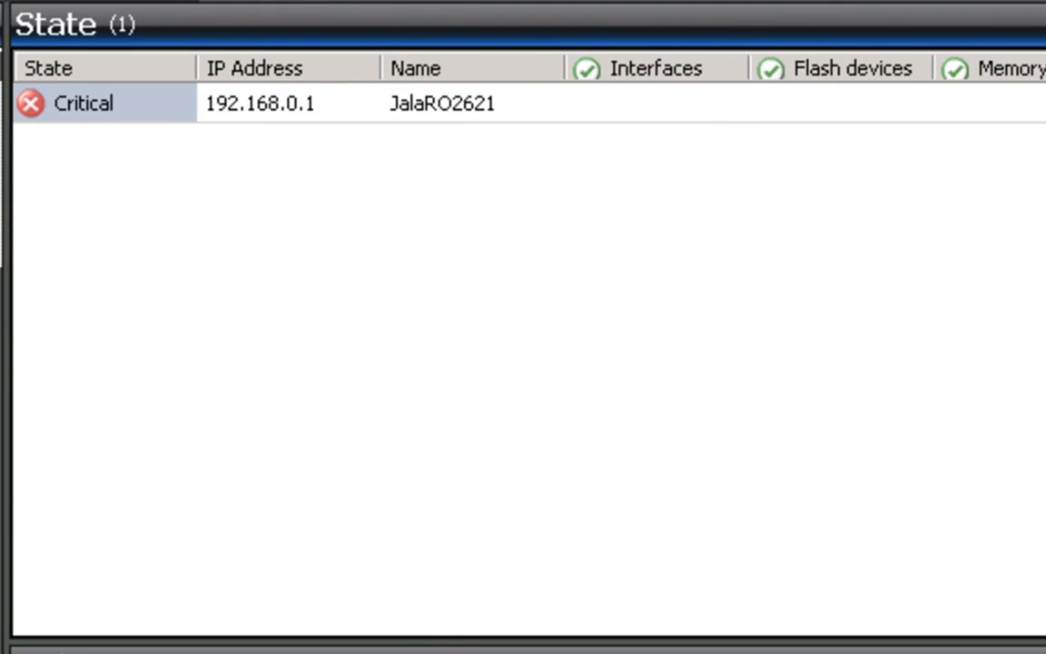
right_click(100, 109)
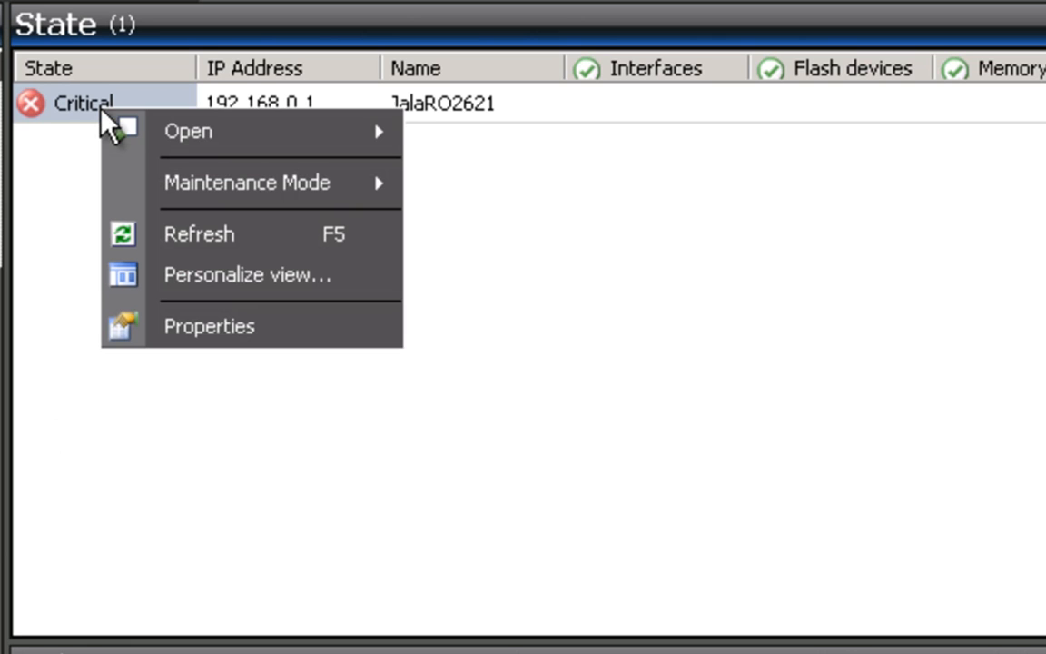
mouse_move(327, 132)
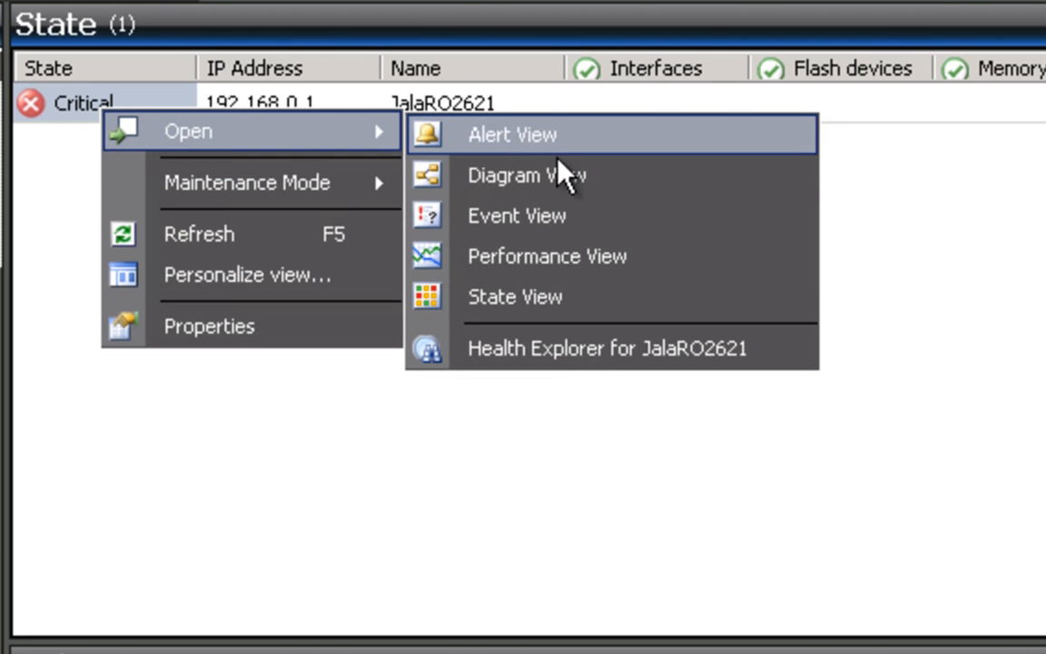
click(558, 138)
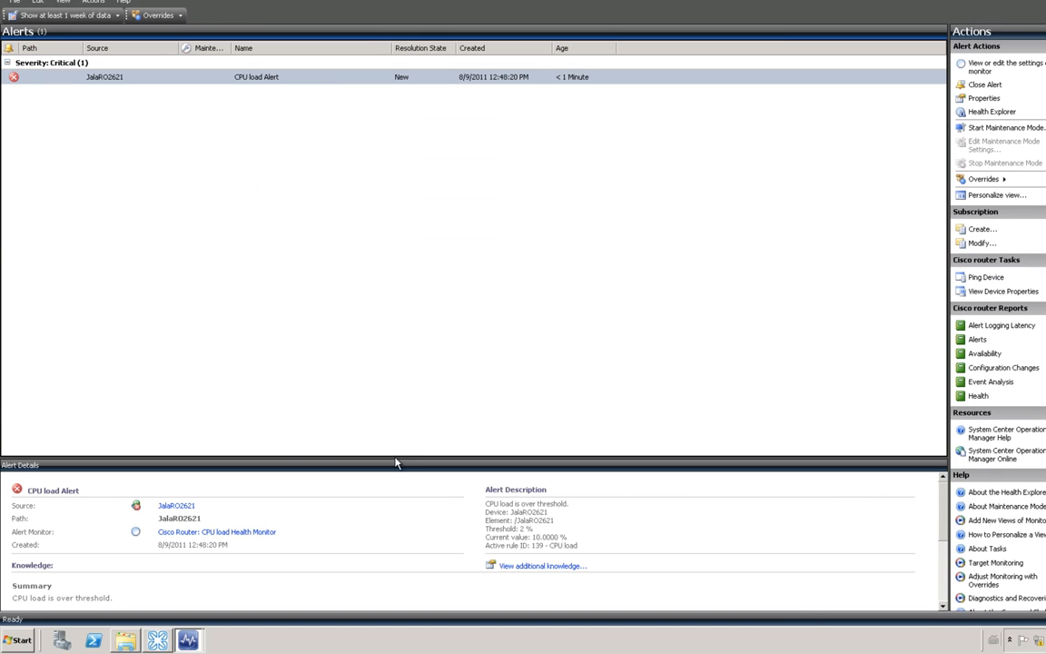
Step: Enlarge the alert details and highlight the Threshold 2% and current value 10% lines
drag(394, 459, 450, 153)
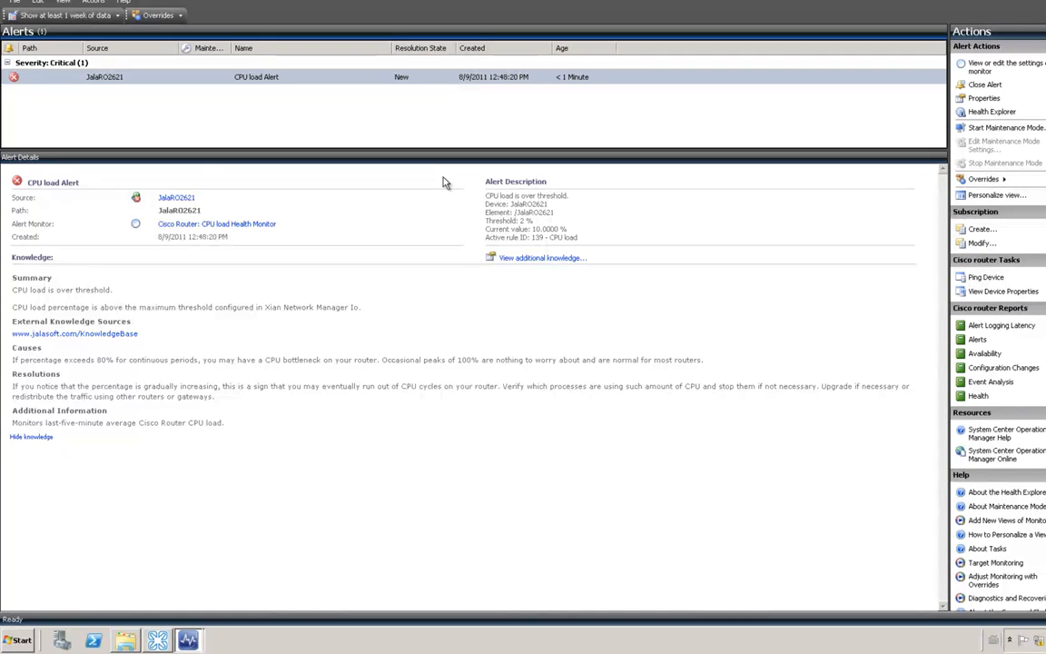
drag(485, 220, 544, 221)
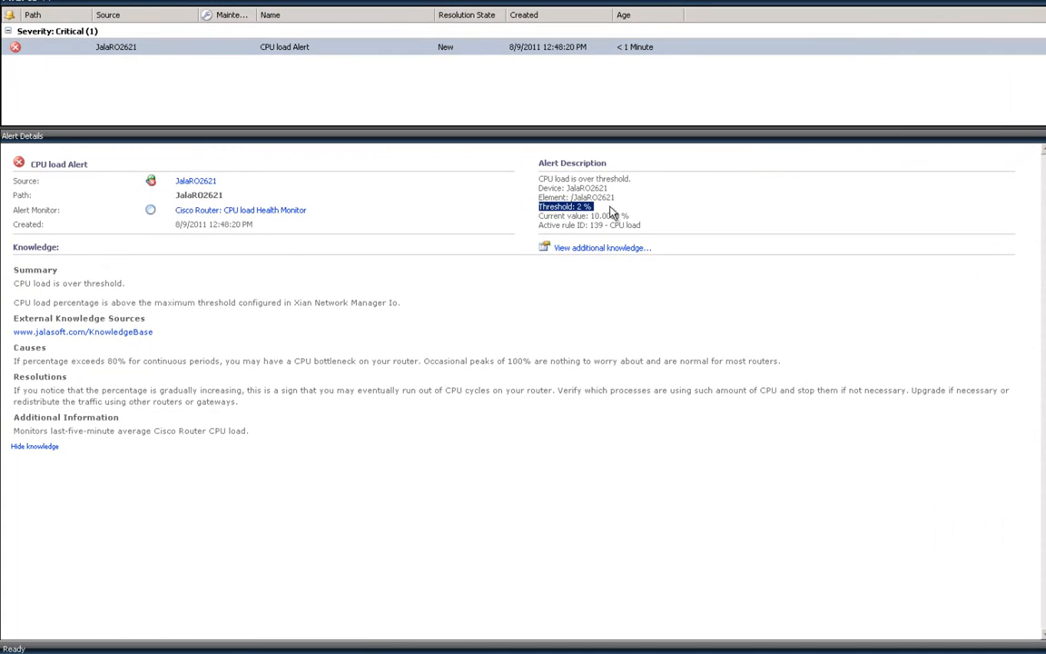
drag(538, 216, 629, 217)
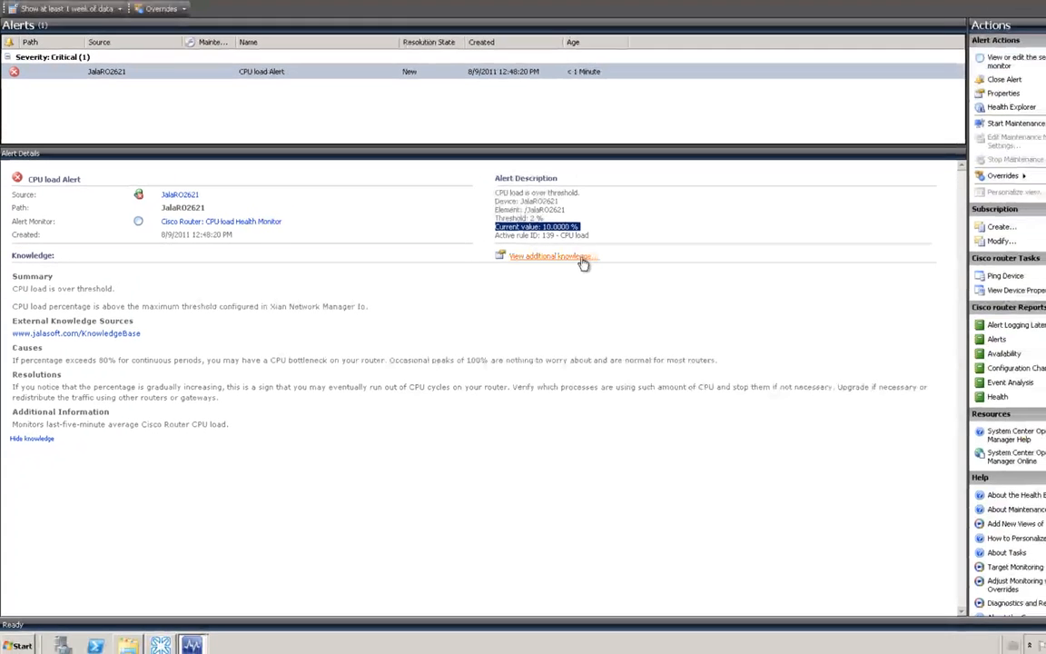
click(624, 296)
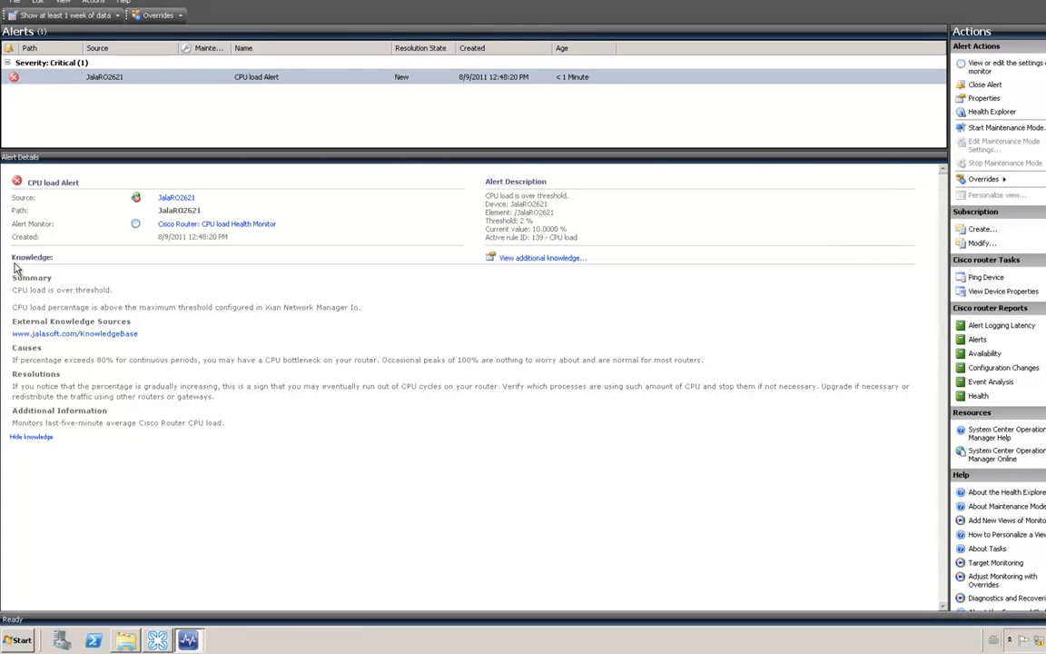
drag(11, 257, 64, 257)
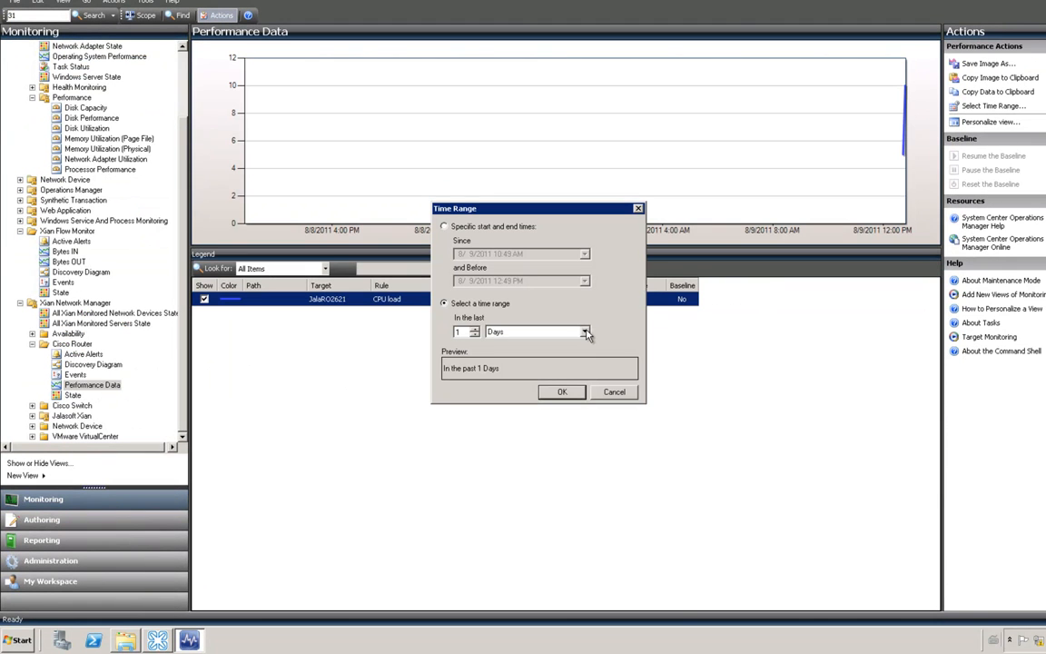
Step: Limit the CPU load performance graph's time range to the last 1 minute
click(585, 333)
click(499, 343)
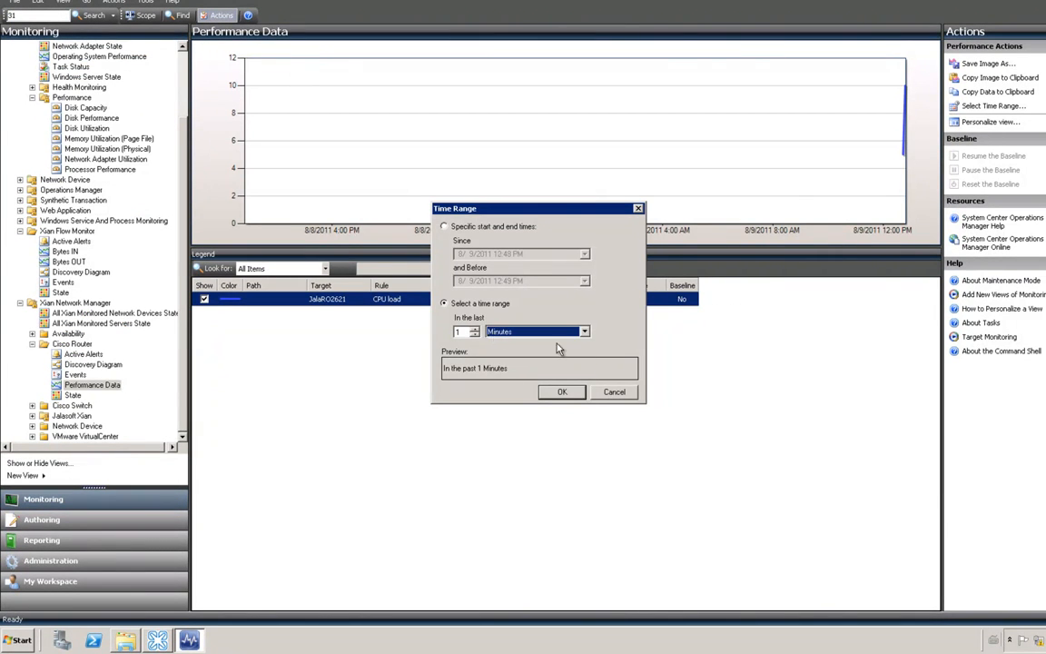
double_click(460, 331)
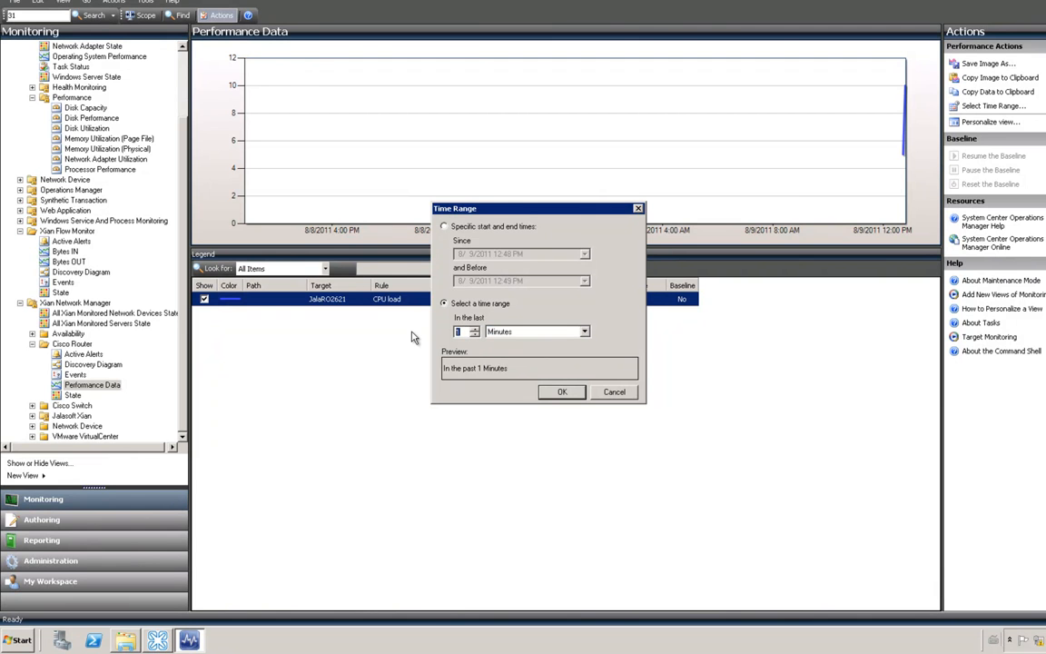
click(564, 393)
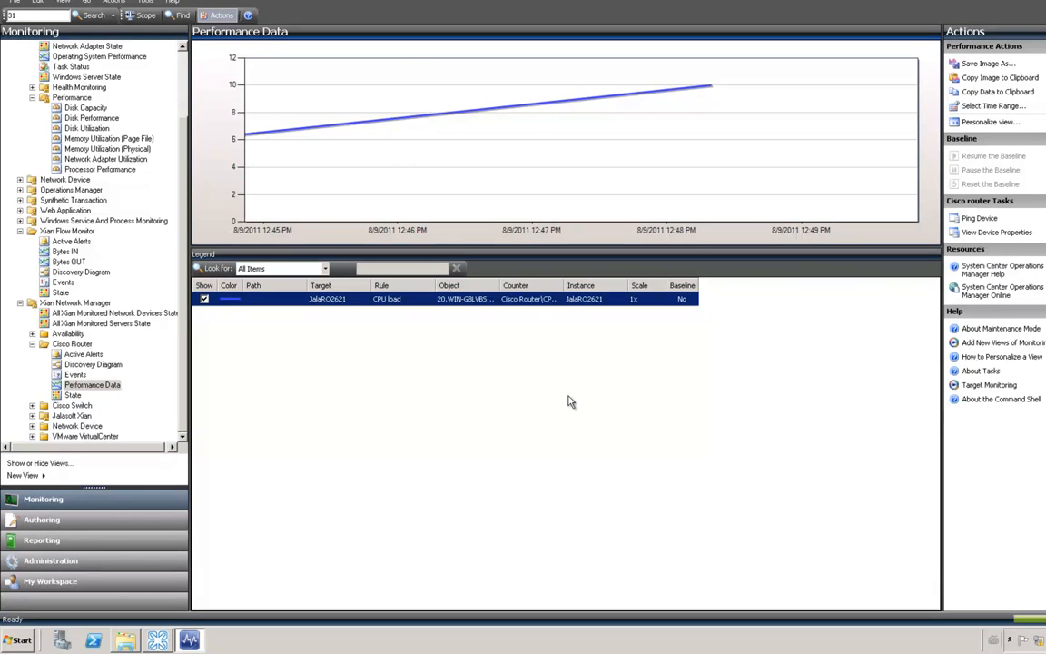